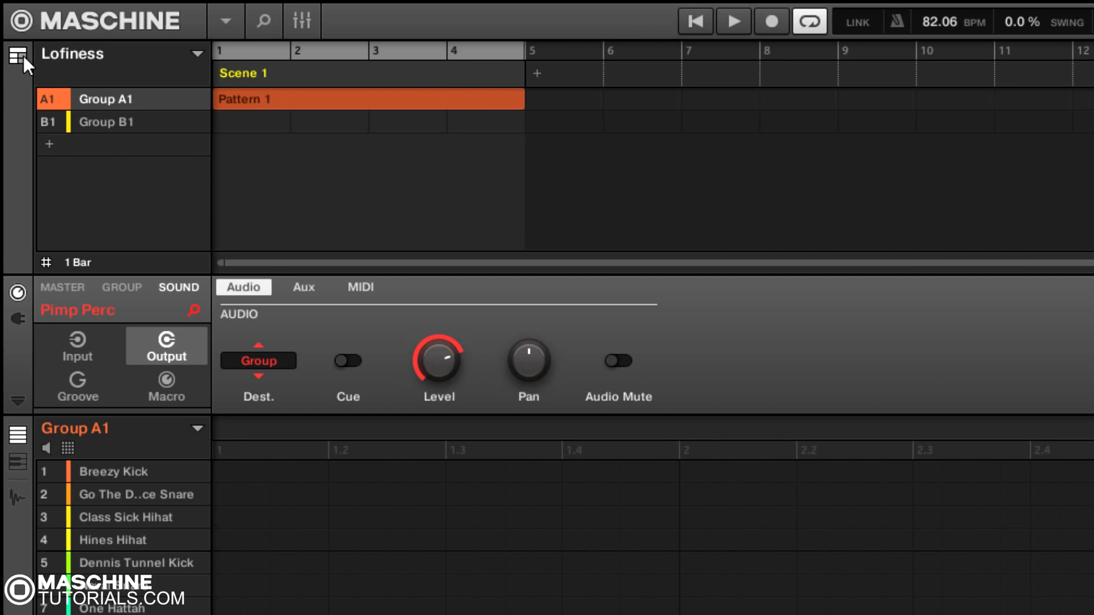
Step: Switch from the Arranger timeline to the Ideas view, where each group's patterns are shown
left_click(17, 55)
left_click(23, 57)
left_click(23, 60)
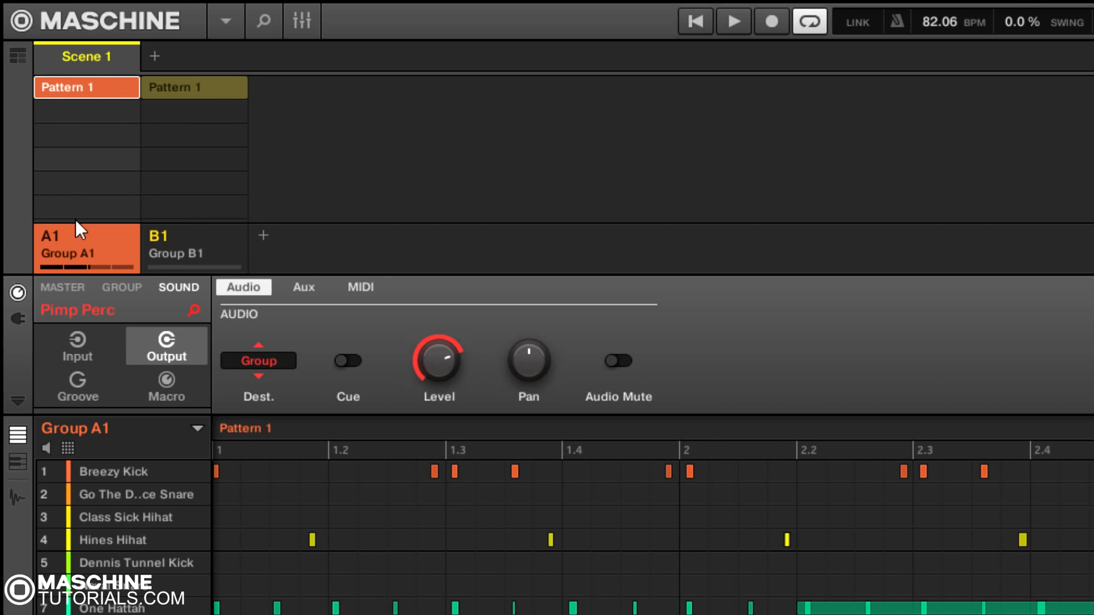
left_click(53, 237)
left_click(53, 236)
right_click(46, 233)
right_click(47, 234)
left_click(303, 26)
left_click(300, 28)
Step: Add a second, empty scene and switch back to Scene 1
left_click(154, 57)
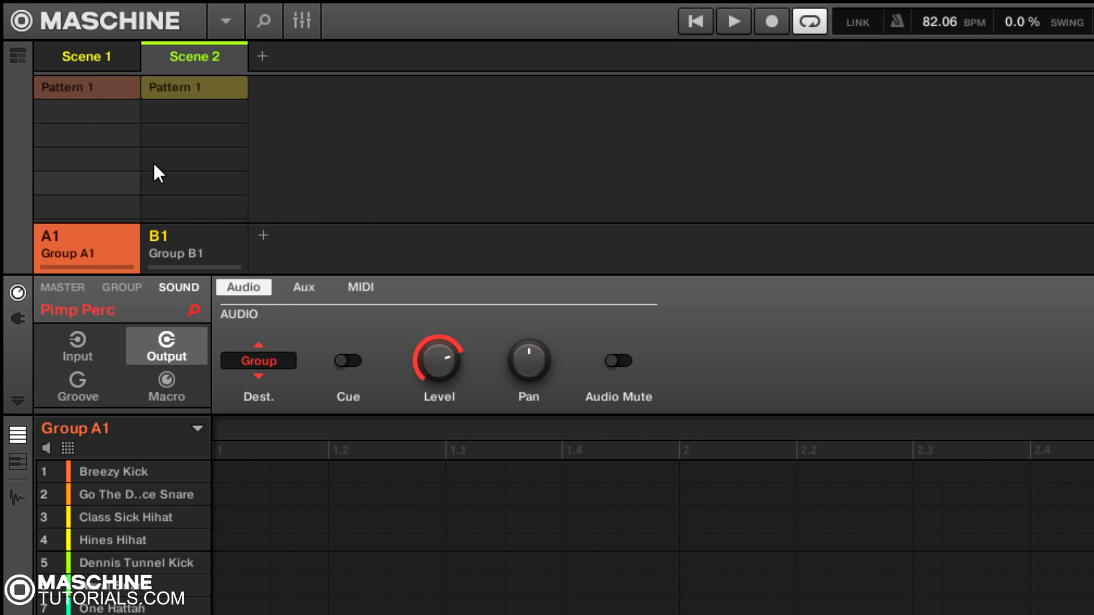
left_click(94, 62)
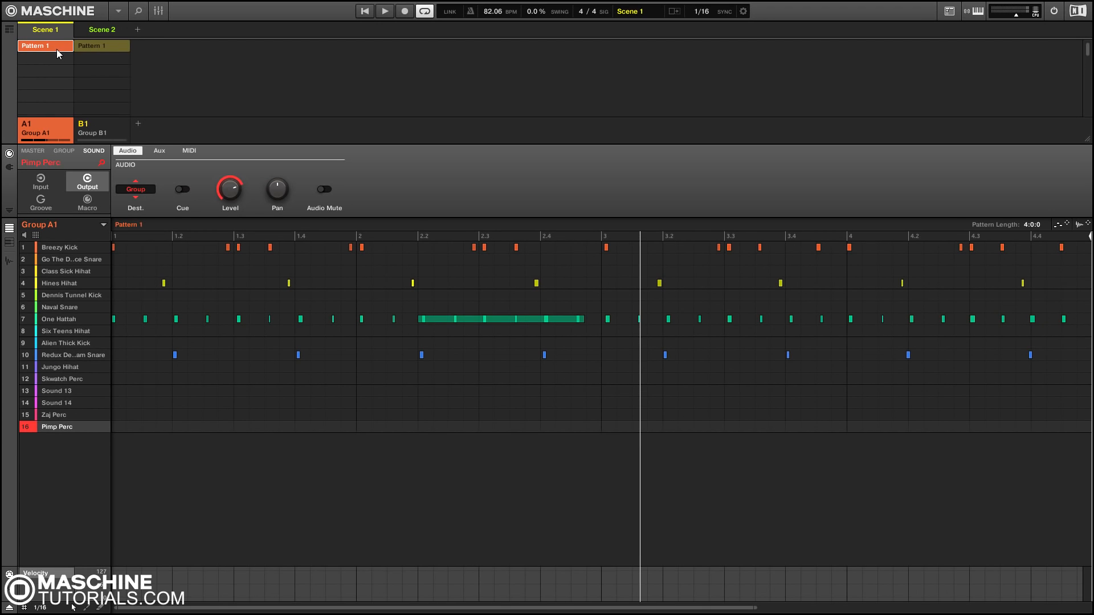
Step: Play Scene 1 and show Group B1's Pattern 1 while listening, and stop playback
key("space")
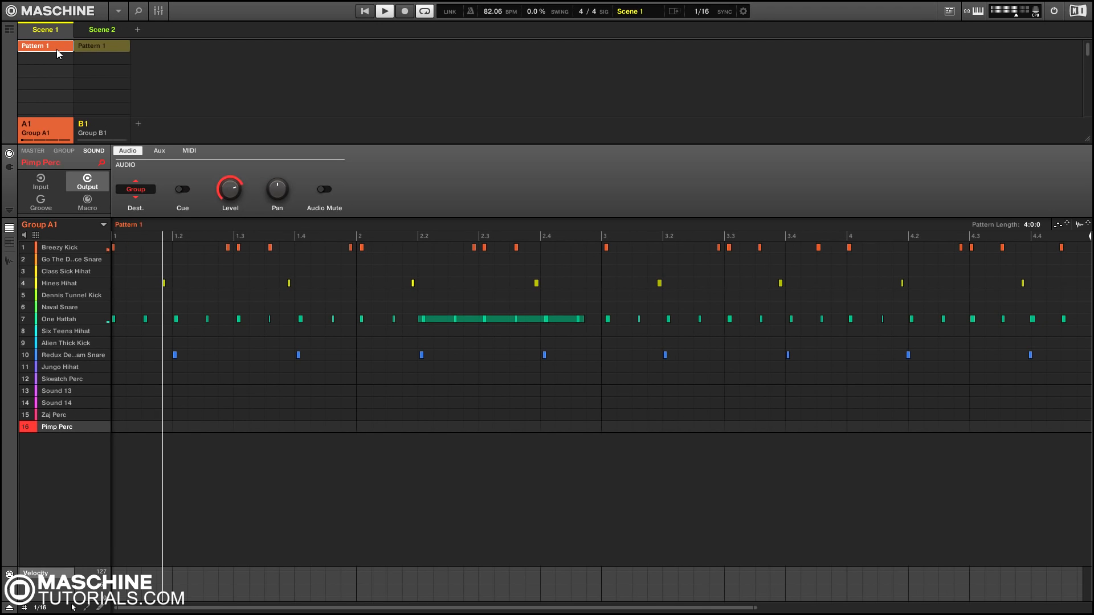
left_click(101, 47)
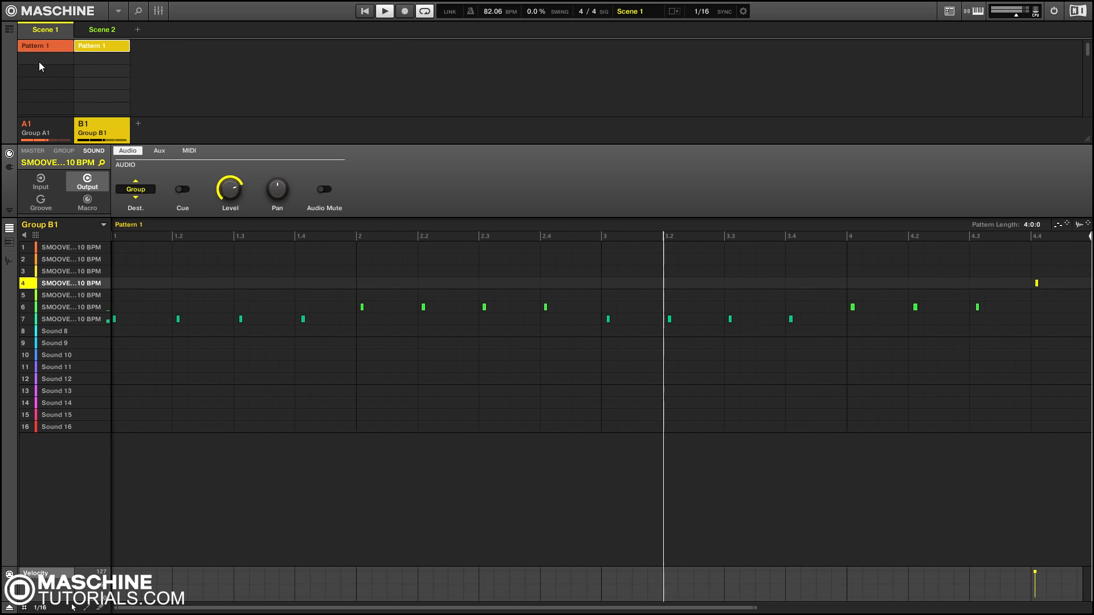
key("space")
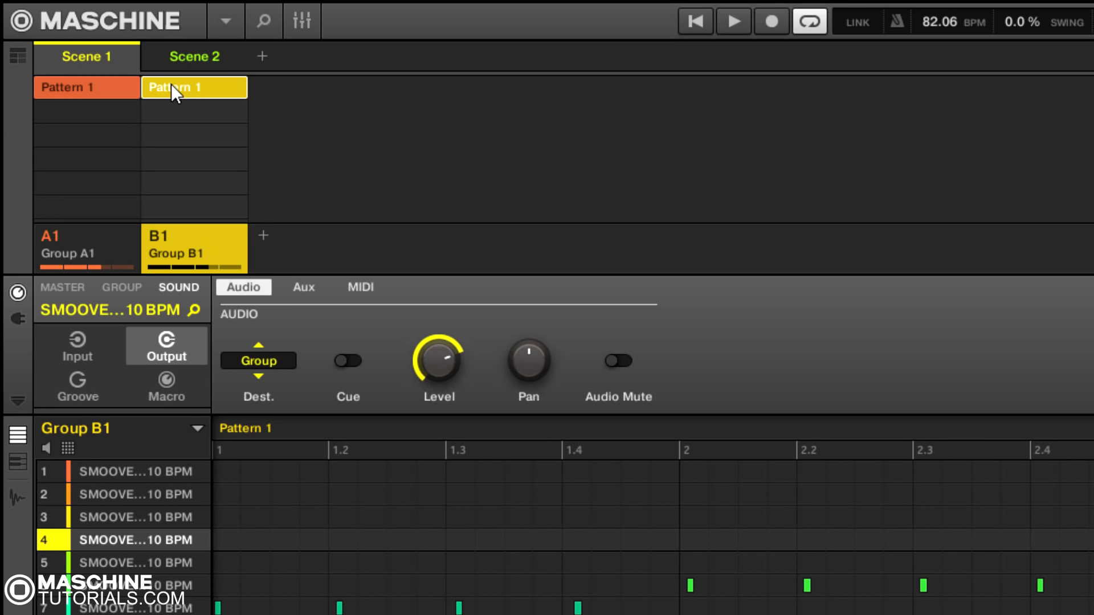
Step: Duplicate Group B1's Pattern 1 into the slot below it and undo the duplication
mouse_move(192, 89)
left_mouse_down()
mouse_move(196, 117)
mouse_move(197, 90)
left_mouse_up()
left_click_drag(196, 87, 193, 115)
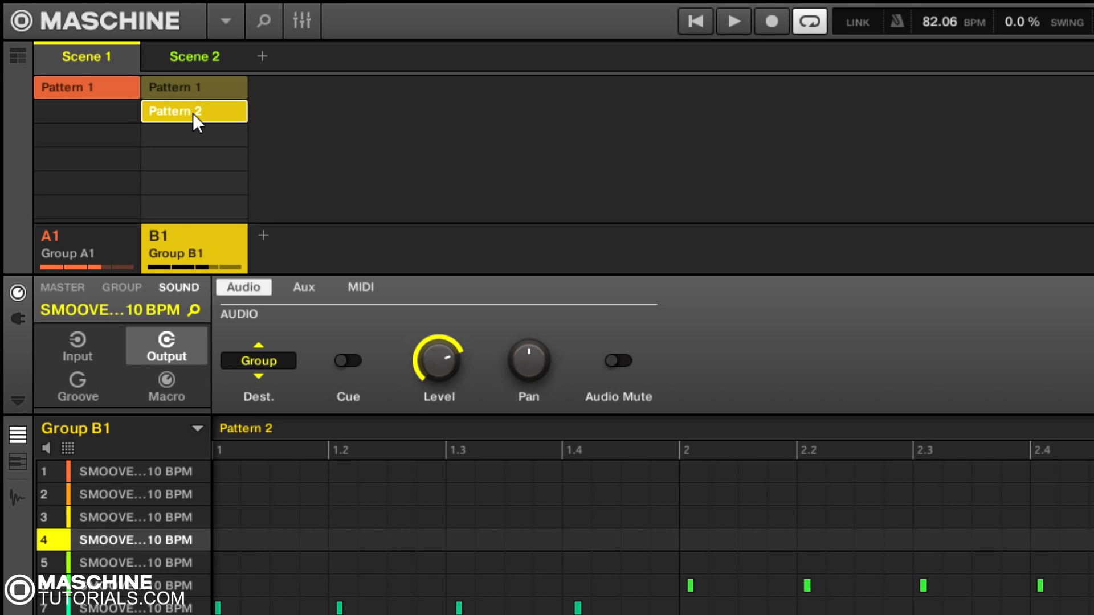
key("ctrl+z")
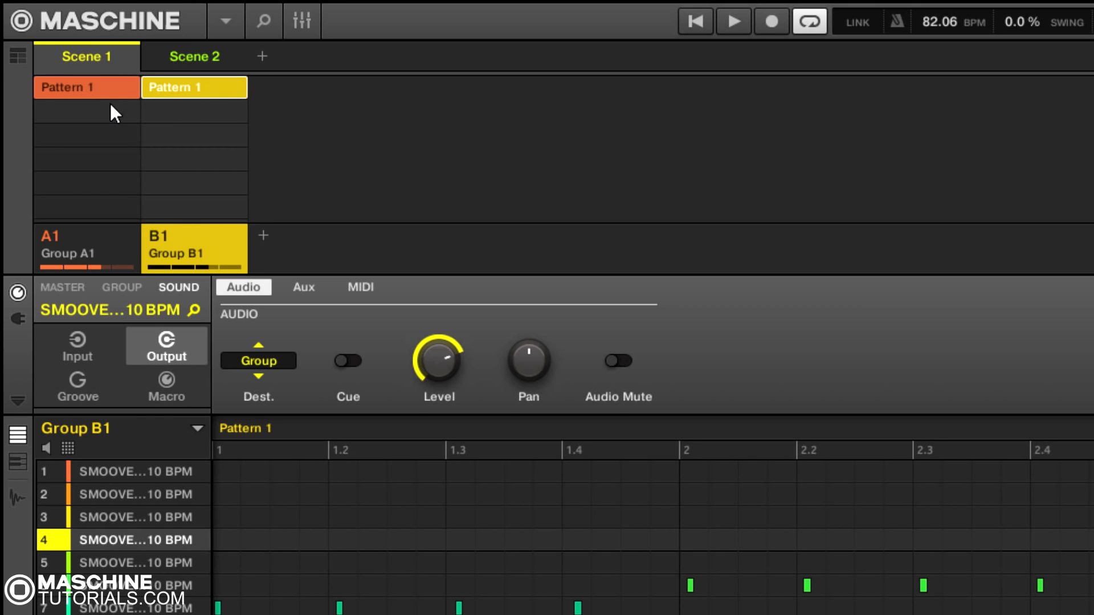
Step: Duplicate Group A1's Pattern 1 into the slot below it and view the copy's full length
left_click(101, 88)
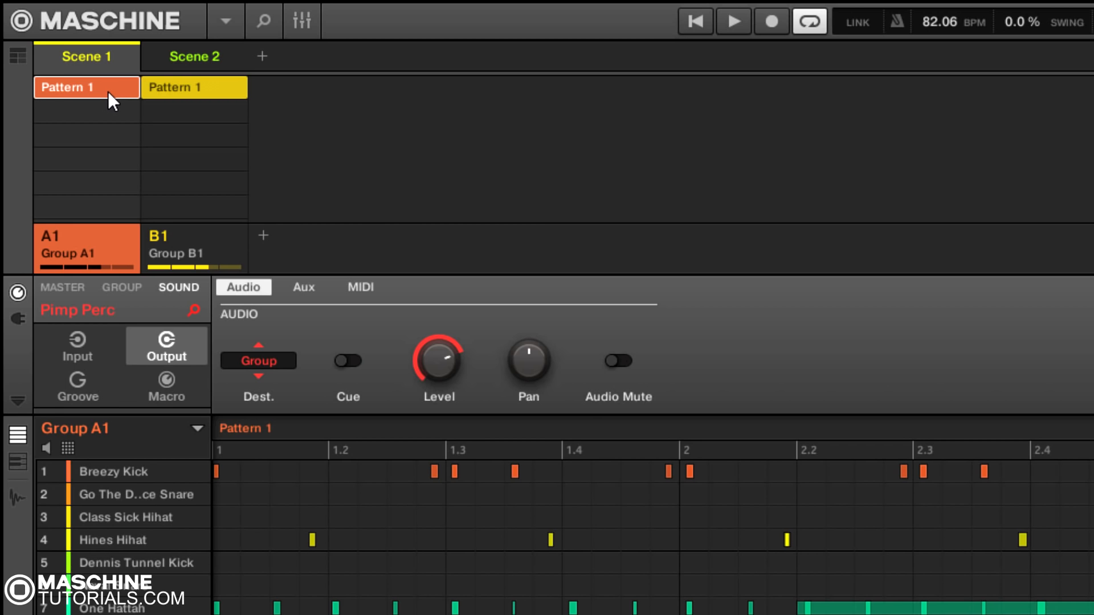
key("ctrl+d")
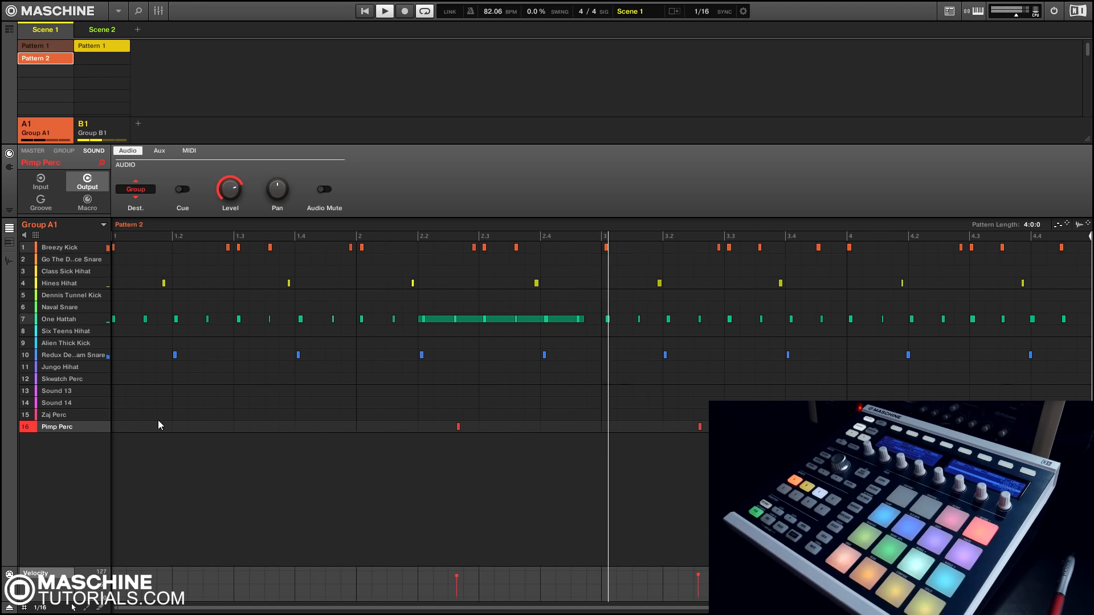
left_click_drag(220, 608, 220, 587)
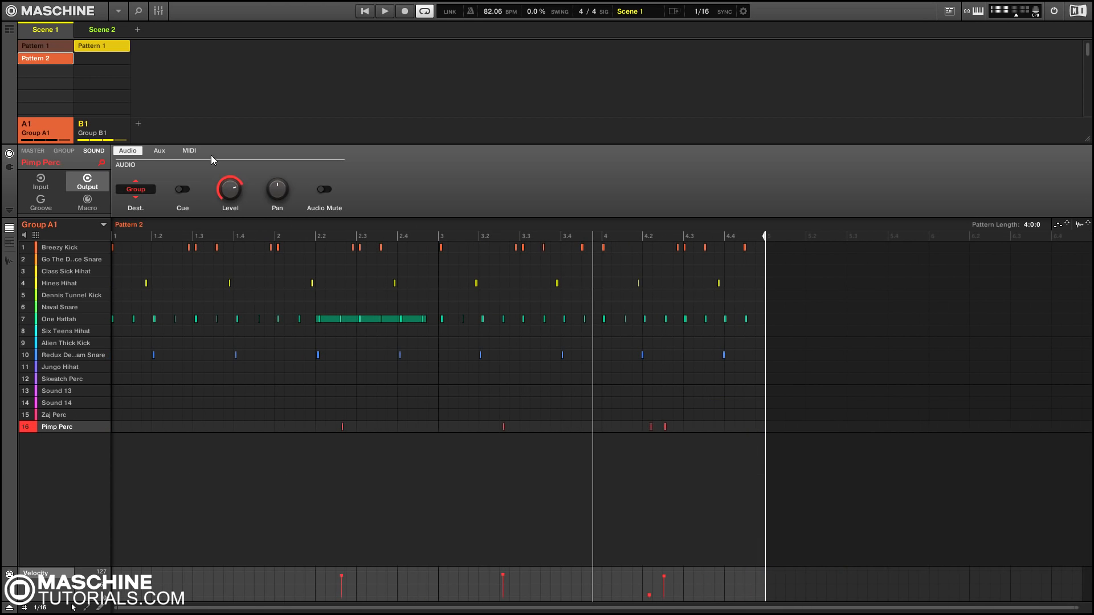
Step: Compare Group A1's Pattern 1 and Pattern 2 by alternating between them in Scene 1
left_click(39, 49)
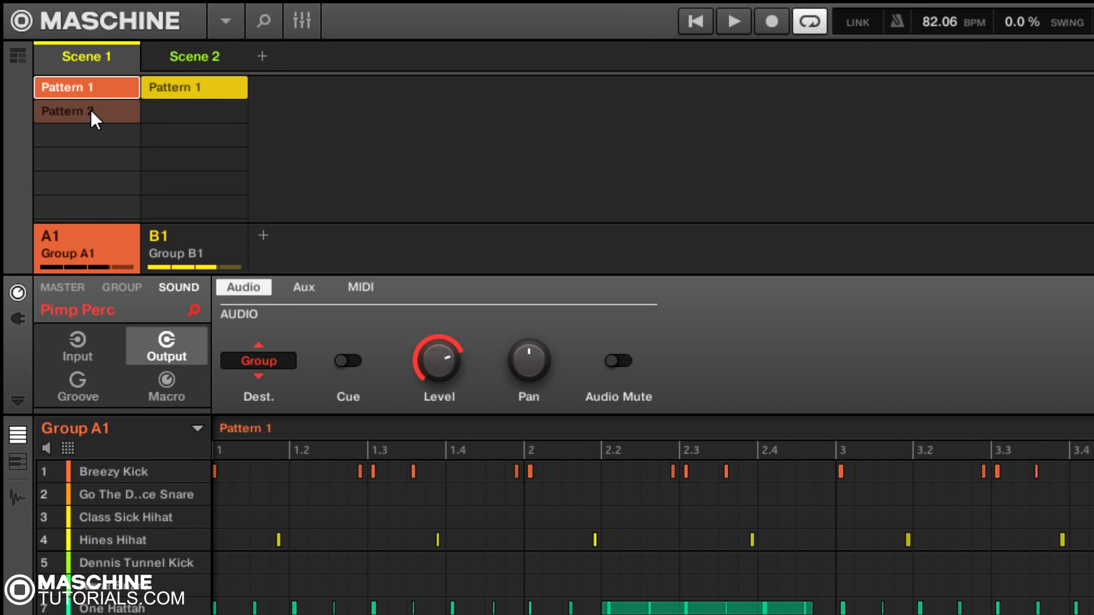
left_click(91, 111)
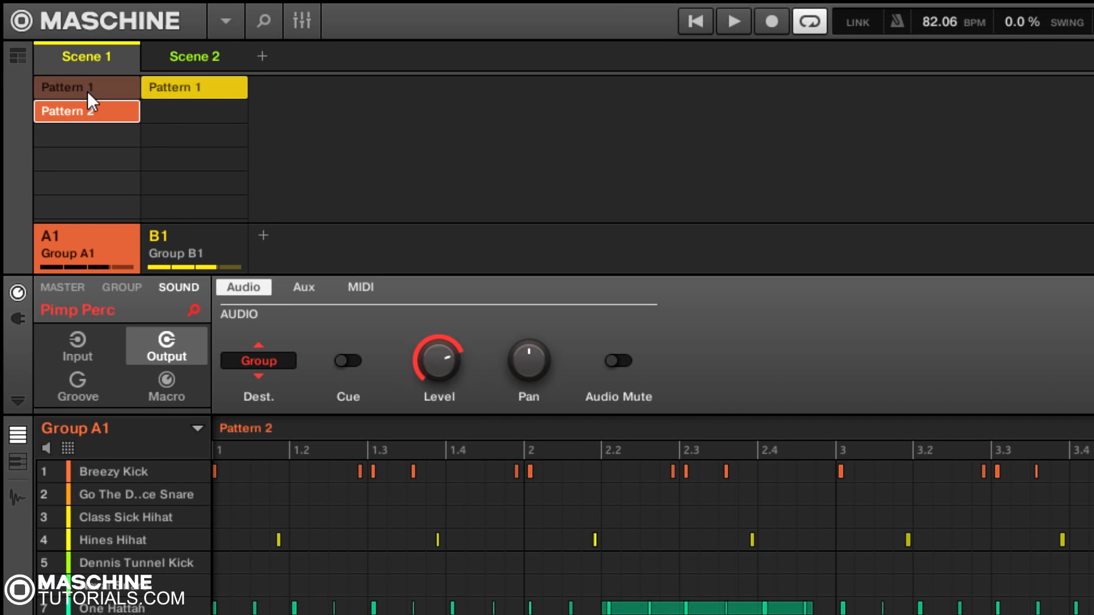
left_click(87, 91)
left_click(91, 114)
Step: Move Group A1's Pattern 2 and Pattern 1 down one slot each and copy Pattern 1 into the freed first slot
left_click_drag(88, 111, 90, 136)
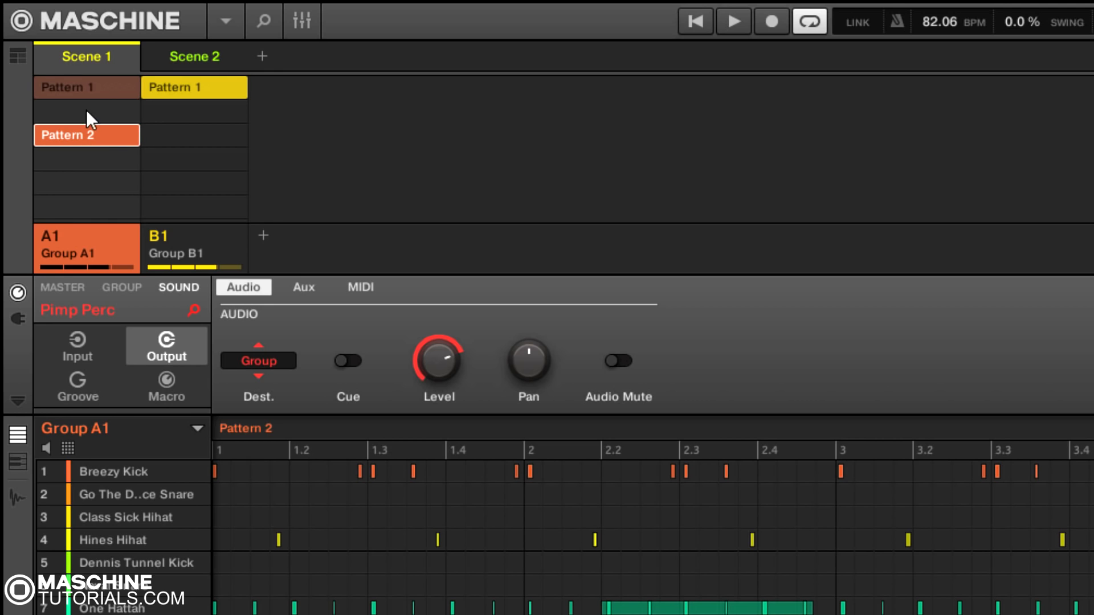
mouse_move(84, 88)
left_mouse_down()
mouse_move(82, 108)
mouse_move(90, 101)
left_mouse_up()
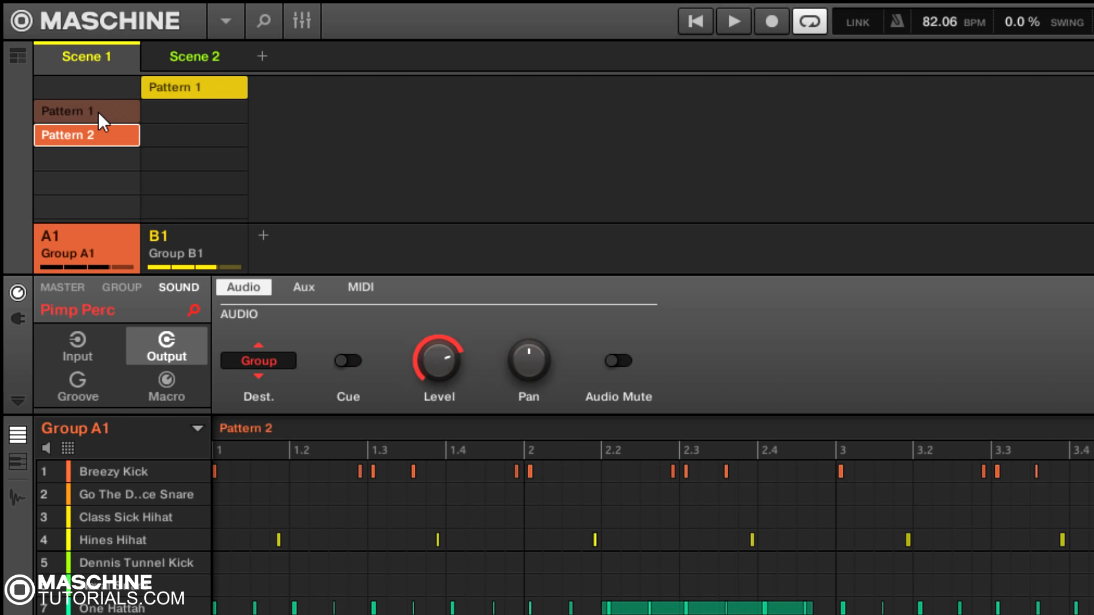
left_click_drag(98, 112, 100, 88)
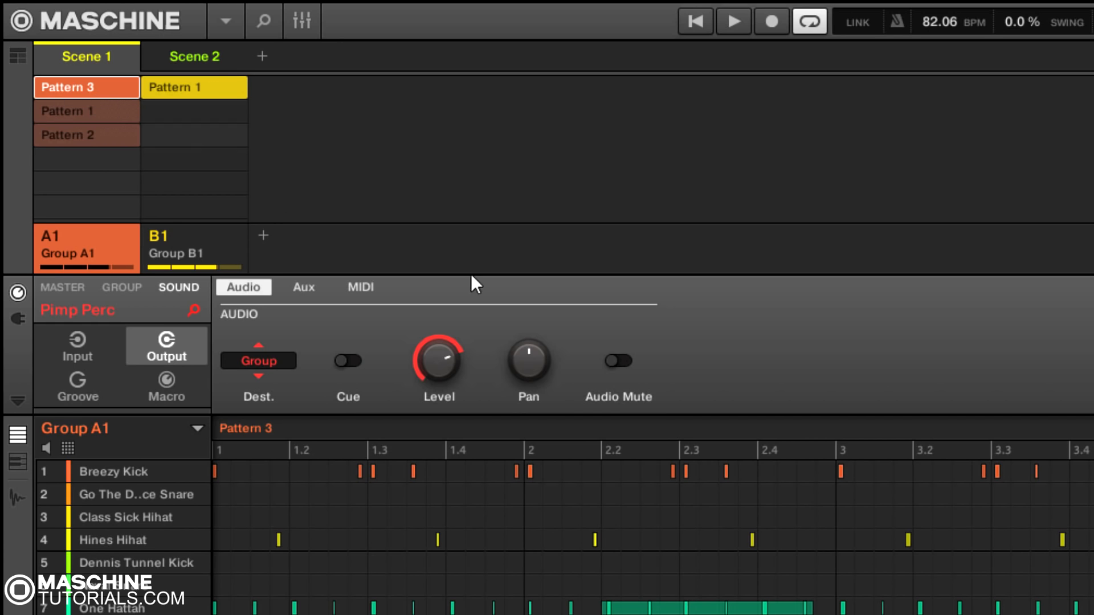
Step: Delete all One Hattah notes from Group A1's Pattern 3 and play back the result
left_click_drag(1092, 612, 216, 608)
key("Delete")
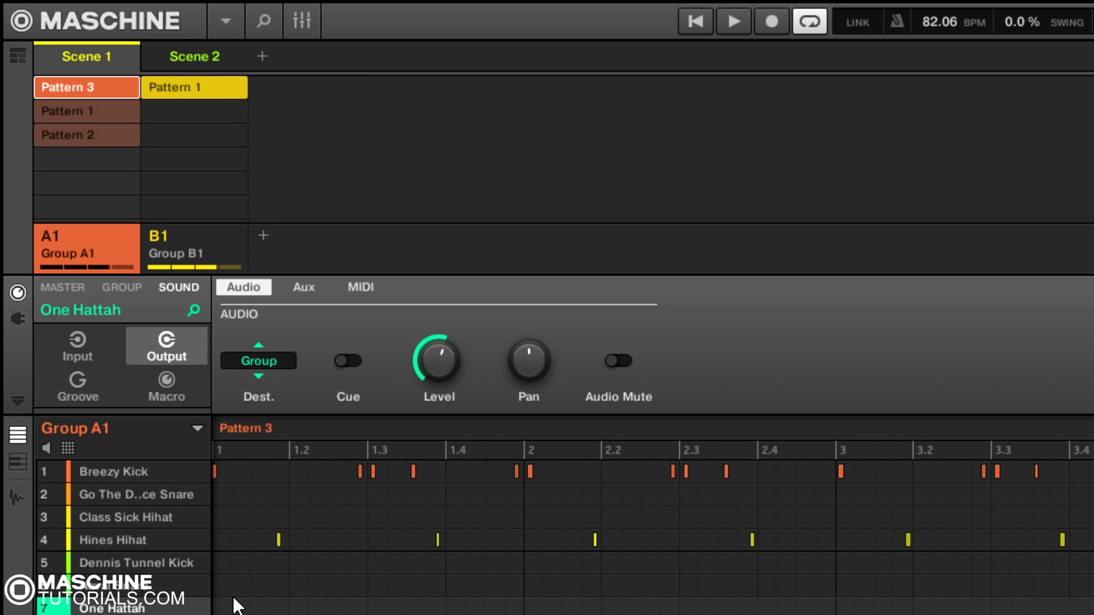
key("space")
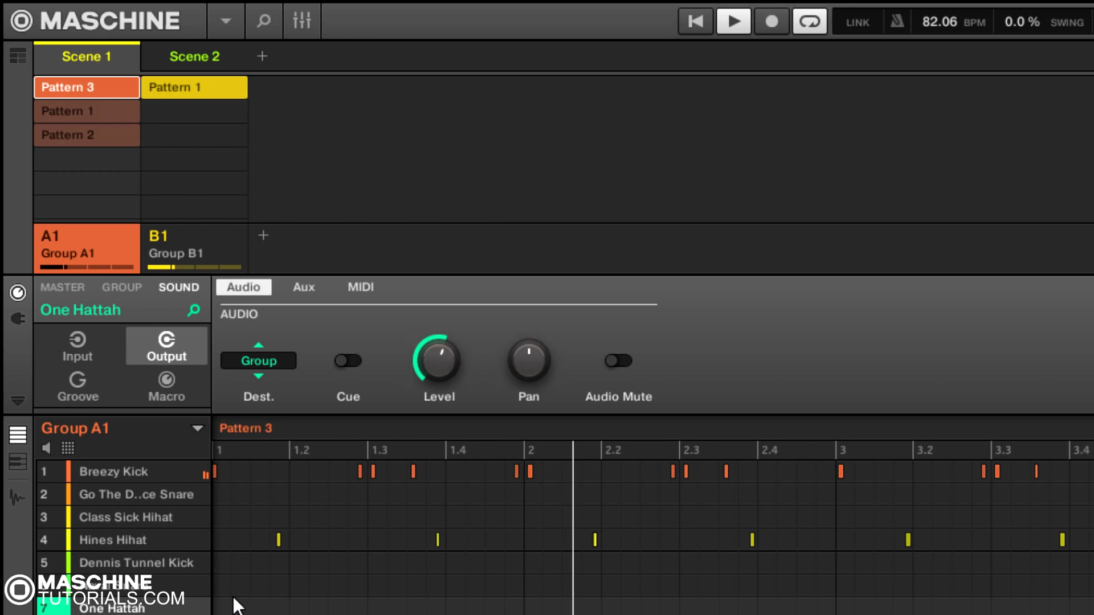
Step: Audition Pattern 3 with the Hines Hihat sound muted and unmuted, and stop playback
left_click_drag(1093, 539, 248, 570)
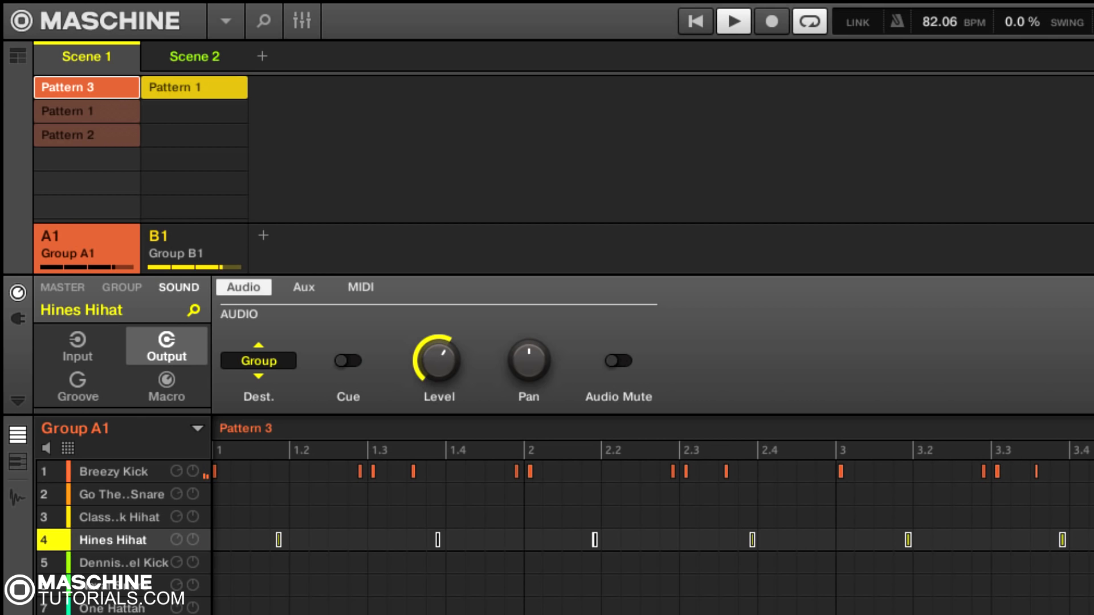
left_click(51, 533)
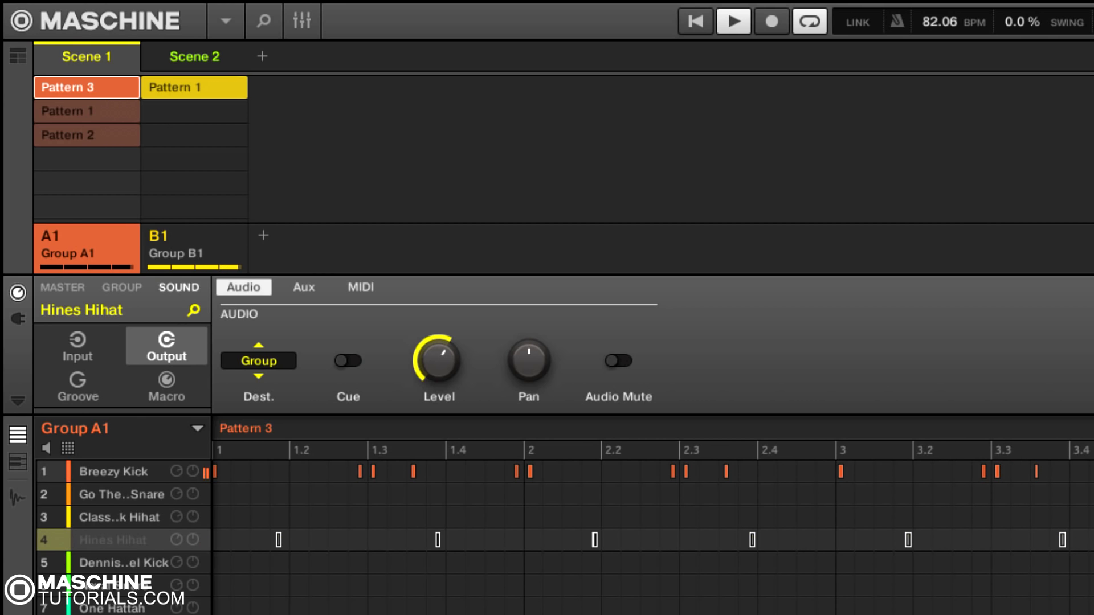
left_click(50, 540)
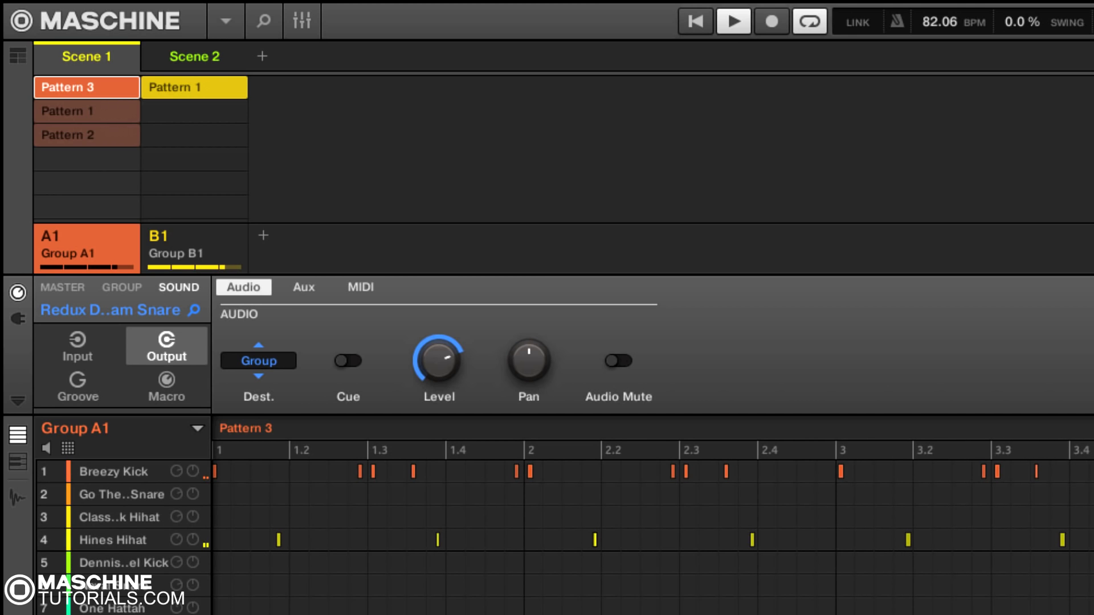
key("space")
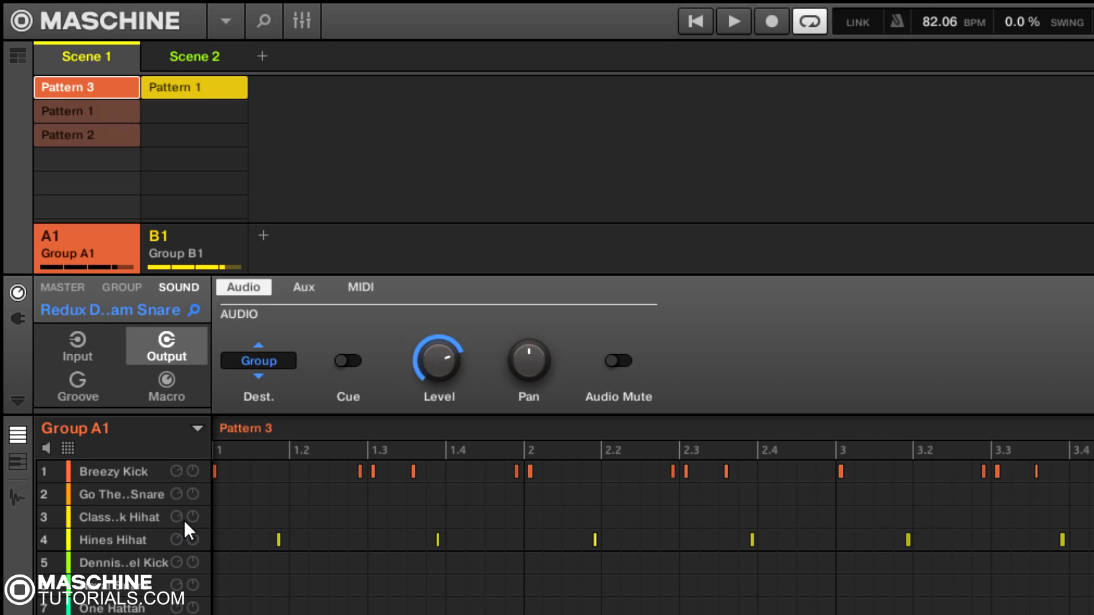
Step: Assign Group B1's Pattern 1 and Group A1's Pattern 1 to Scene 2 during playback
key("space")
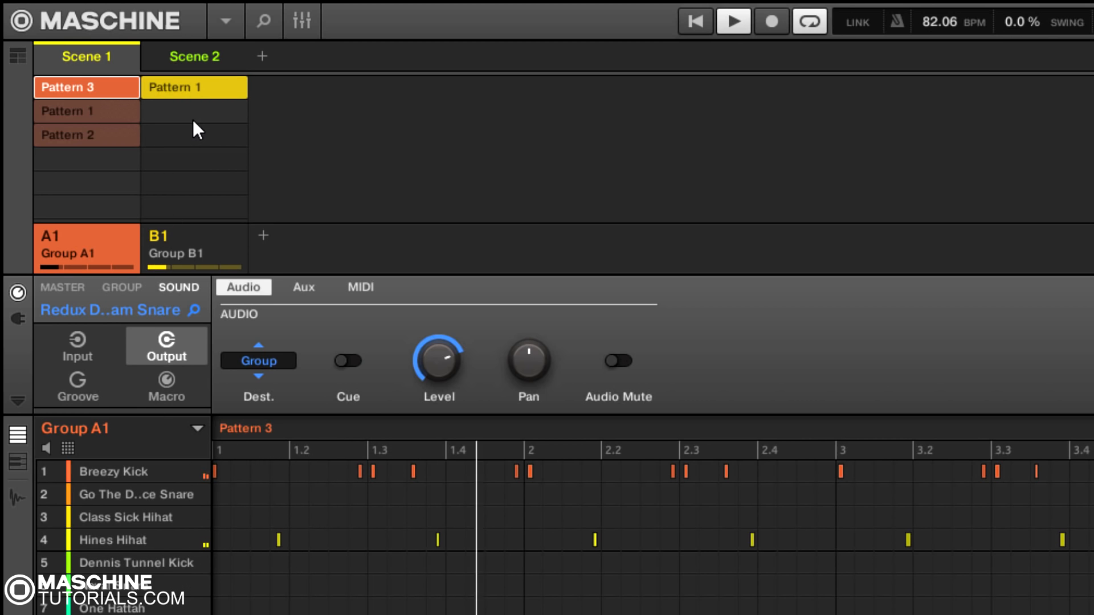
left_click(193, 59)
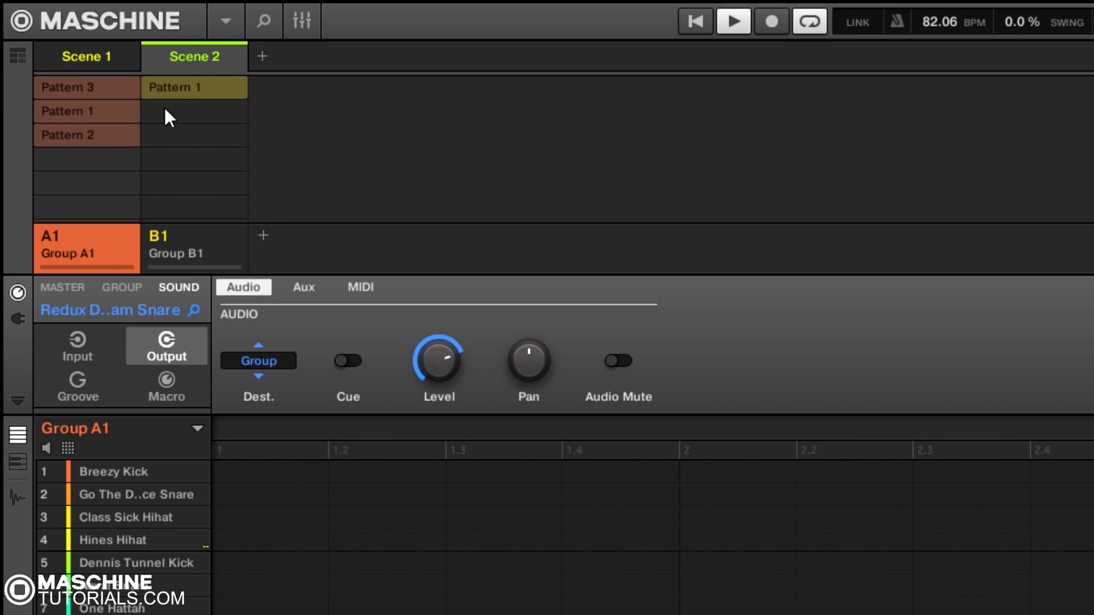
left_click(163, 90)
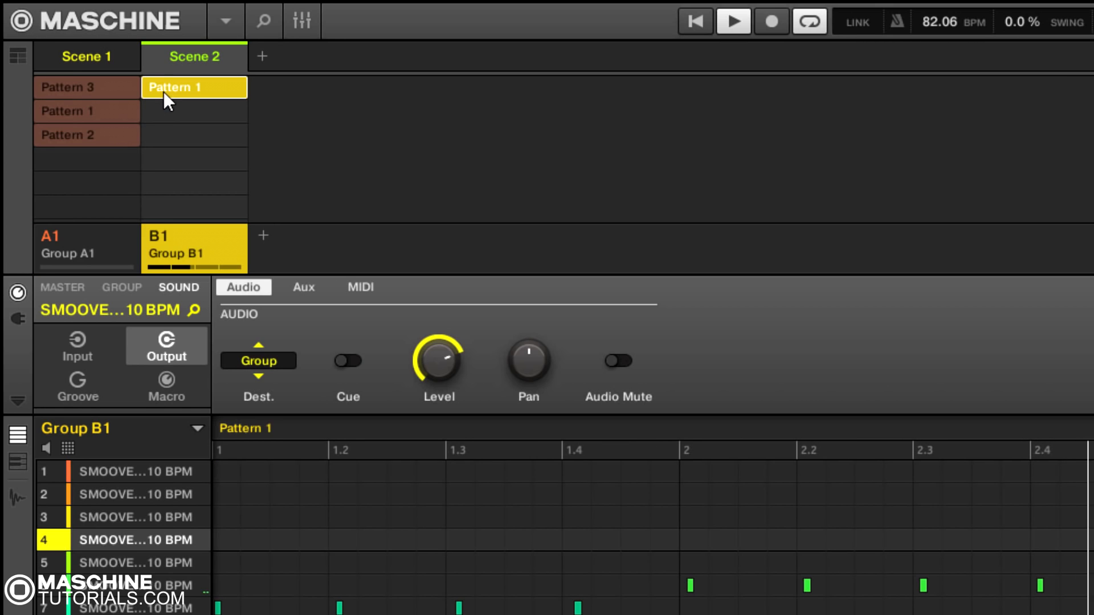
left_click(91, 108)
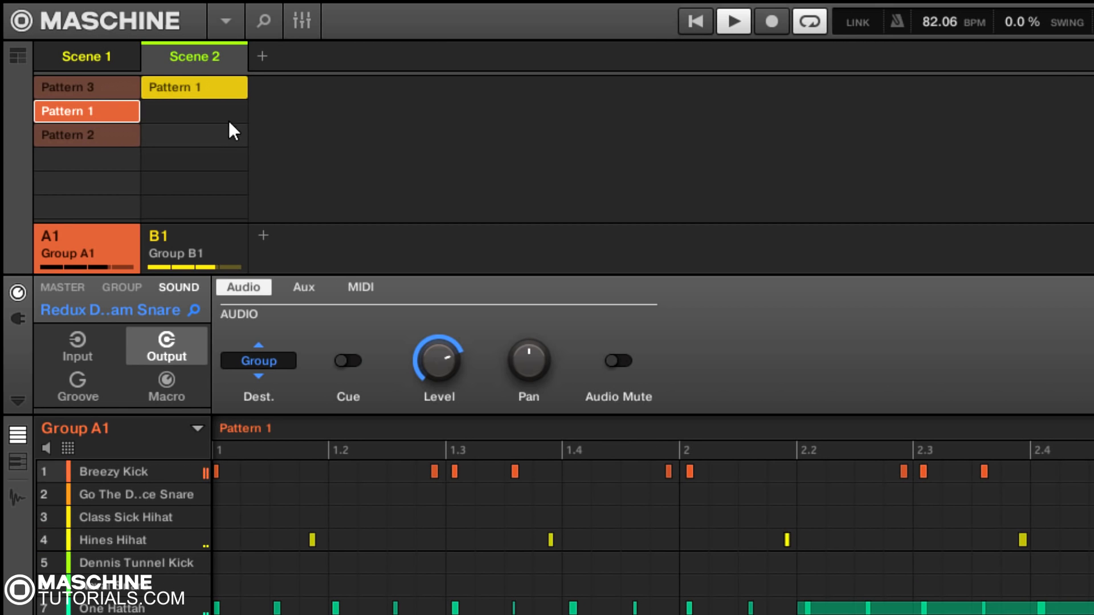
Step: Add a third scene and assign Group B1's Pattern 1 and Group A1's Pattern 2 to it
left_click(264, 57)
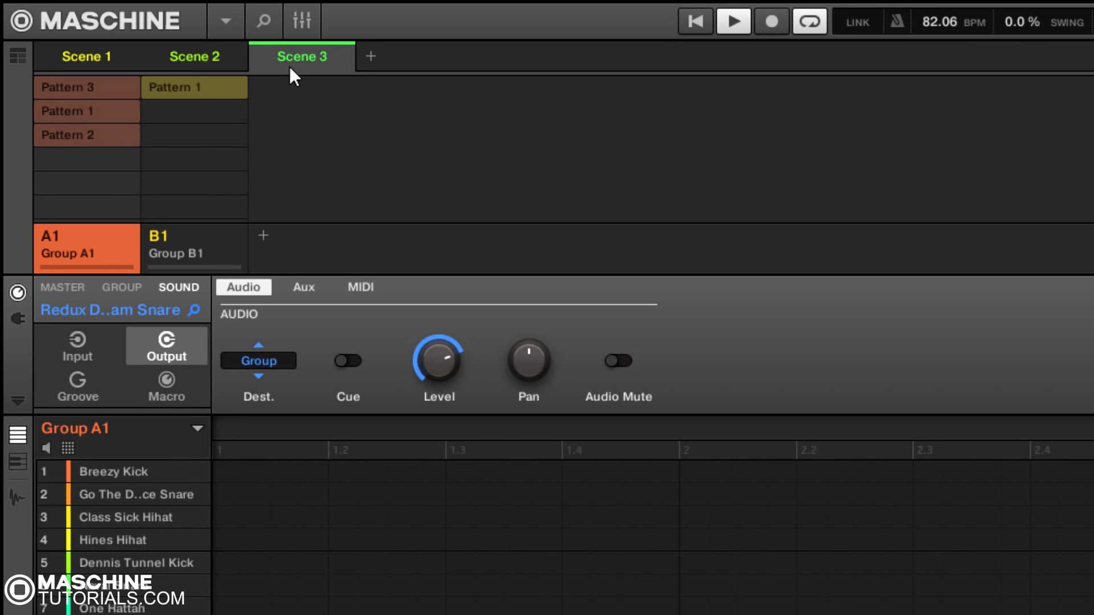
left_click(207, 87)
left_click(94, 136)
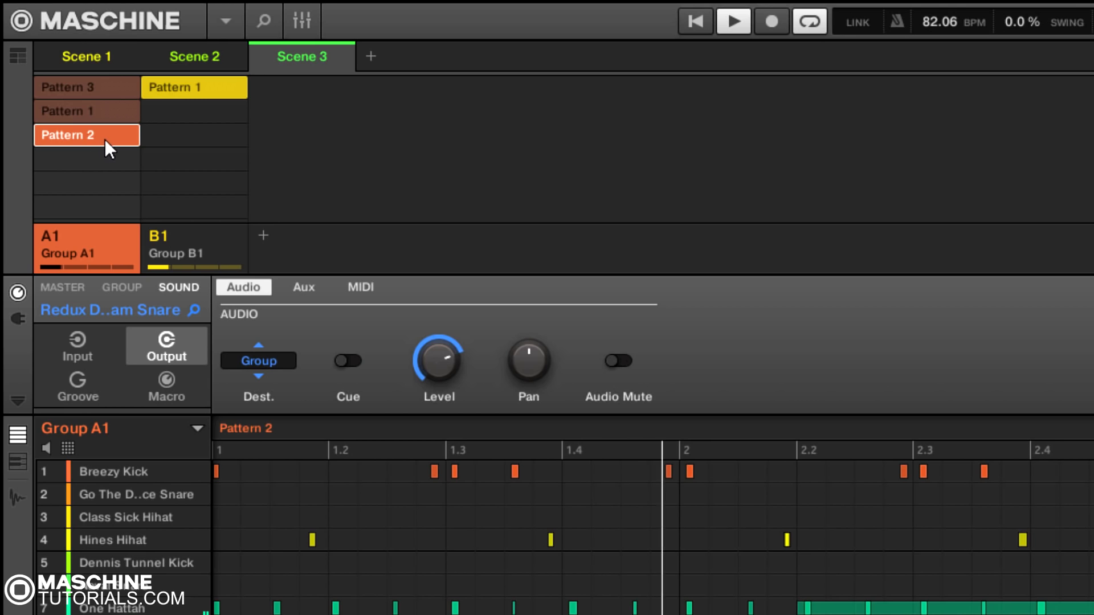
Step: Switch among Scenes 1, 2 and 3 to compare their pattern combinations, finishing on Scene 1
left_click(197, 56)
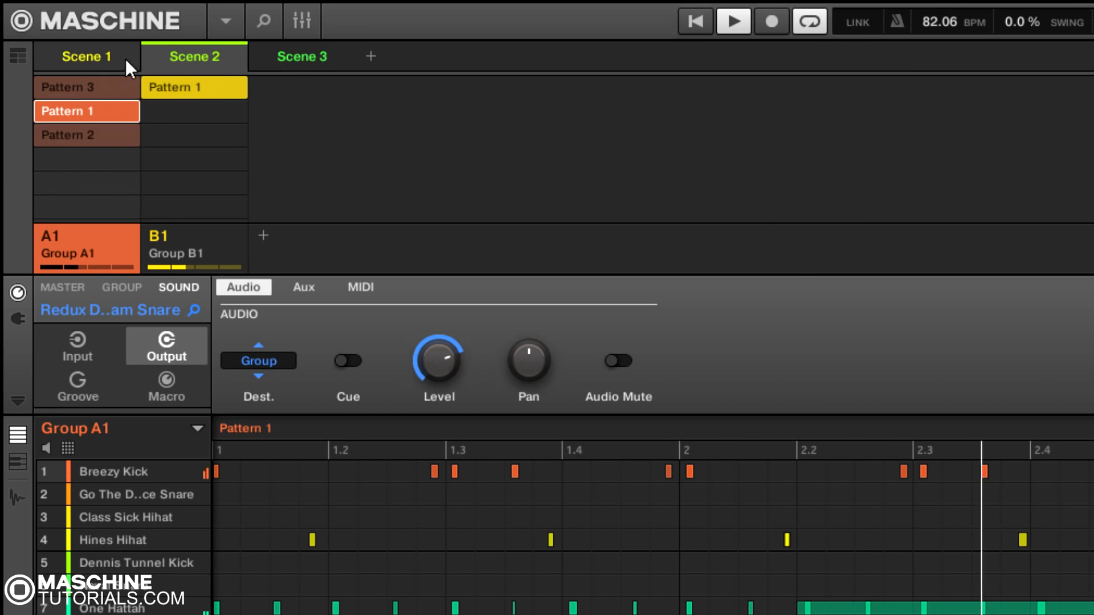
left_click(91, 57)
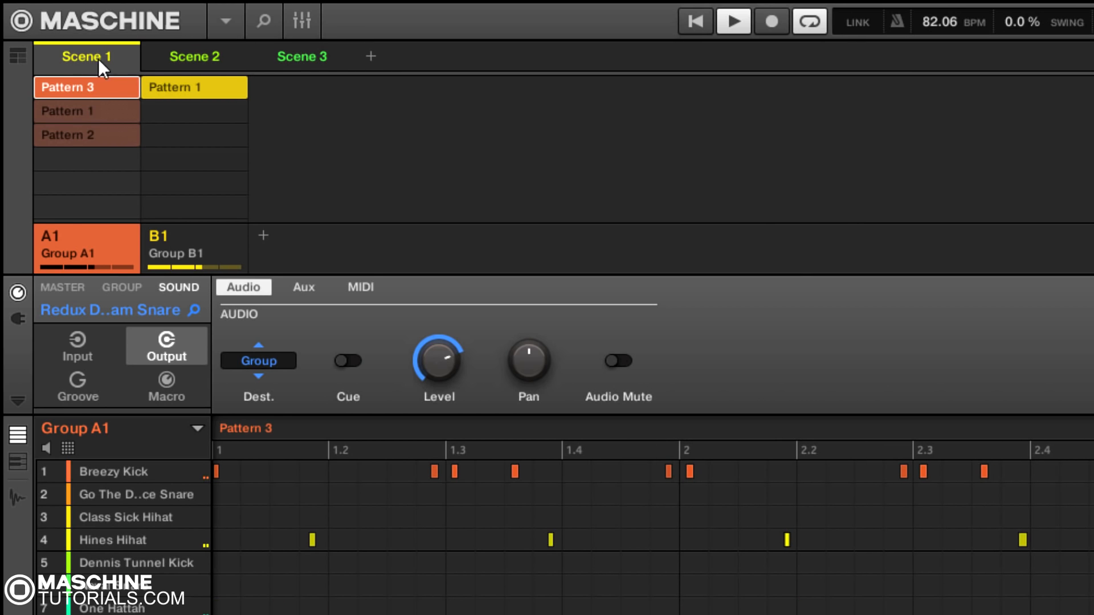
left_click(192, 58)
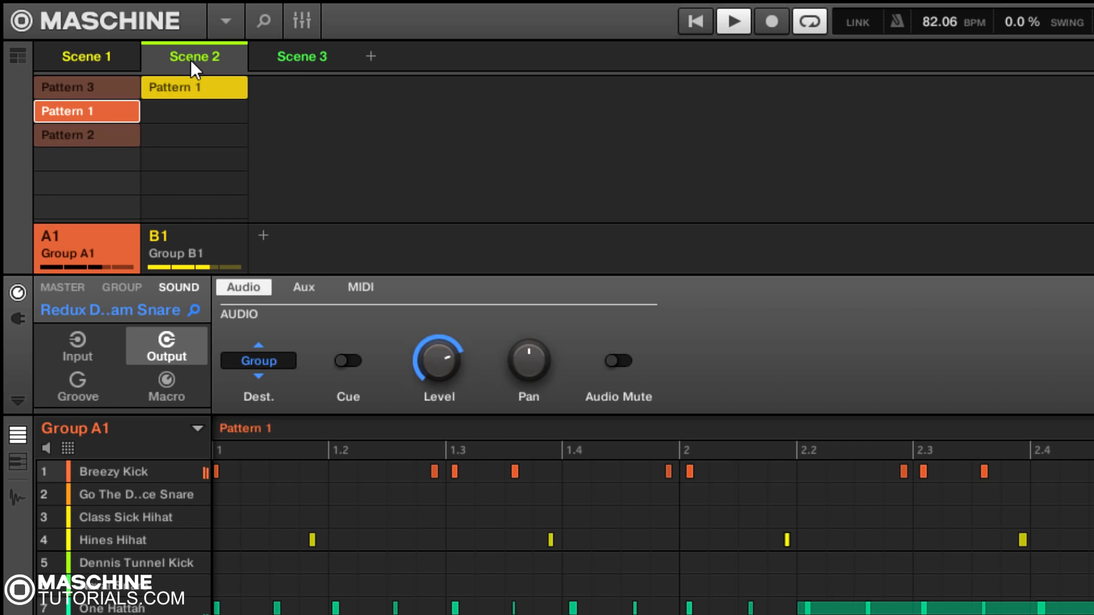
left_click(305, 56)
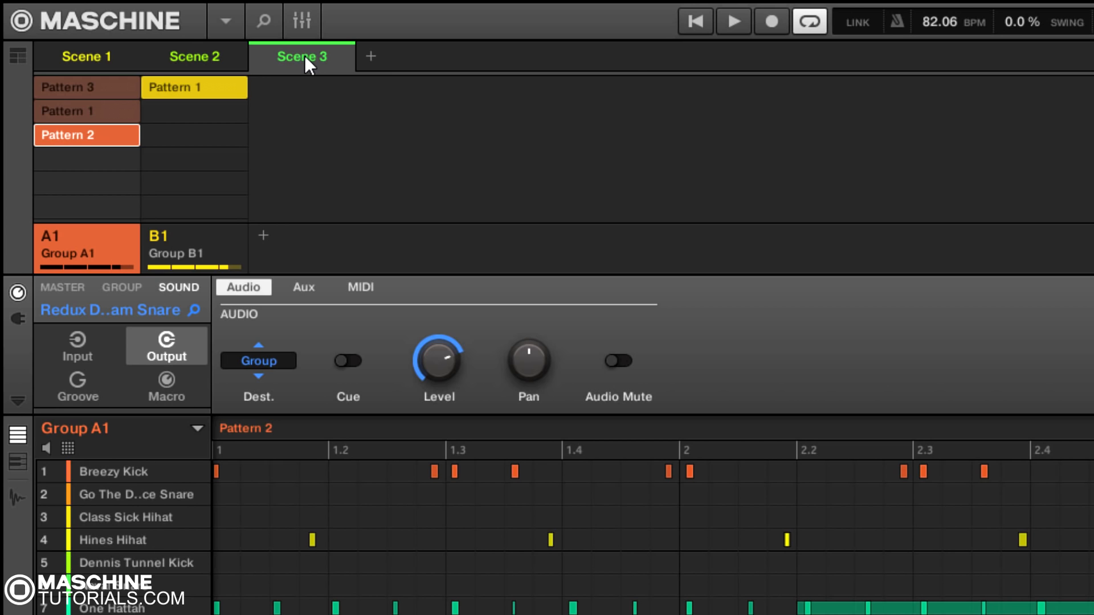
left_click(188, 61)
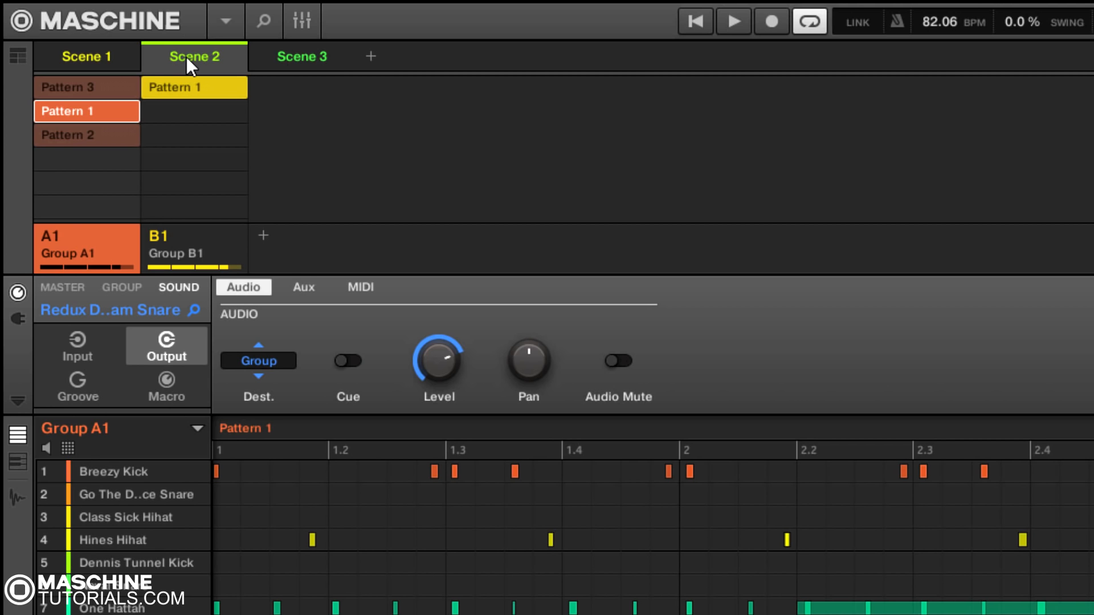
left_click(105, 59)
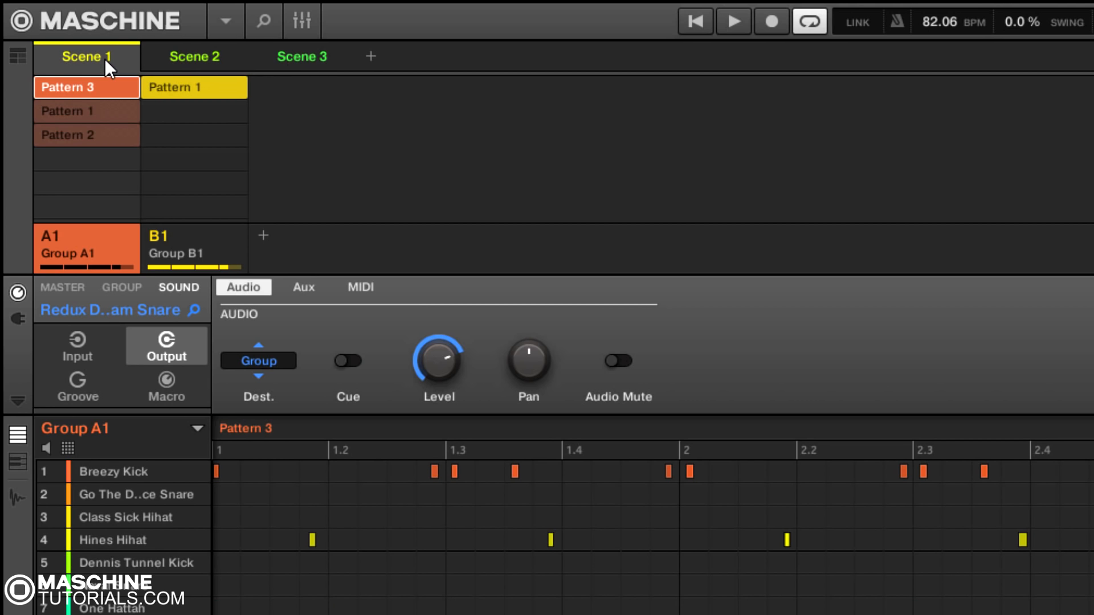
Step: Append Scene 1, Scene 2 and Scene 3 in order to the arrangement, and show the result in the Arranger view
right_click(119, 61)
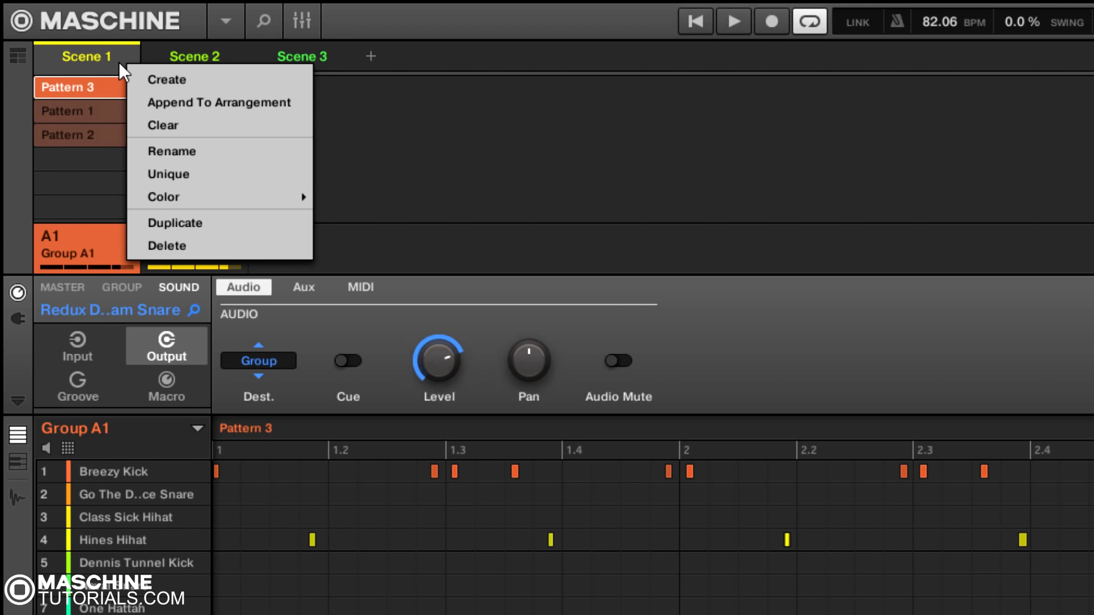
left_click(185, 109)
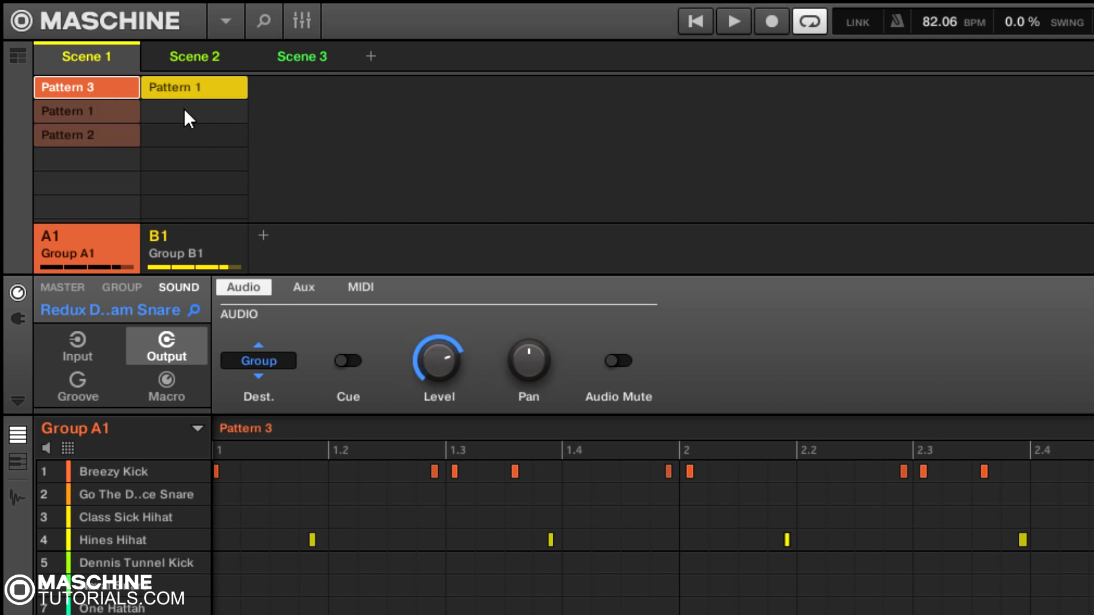
left_click(186, 57)
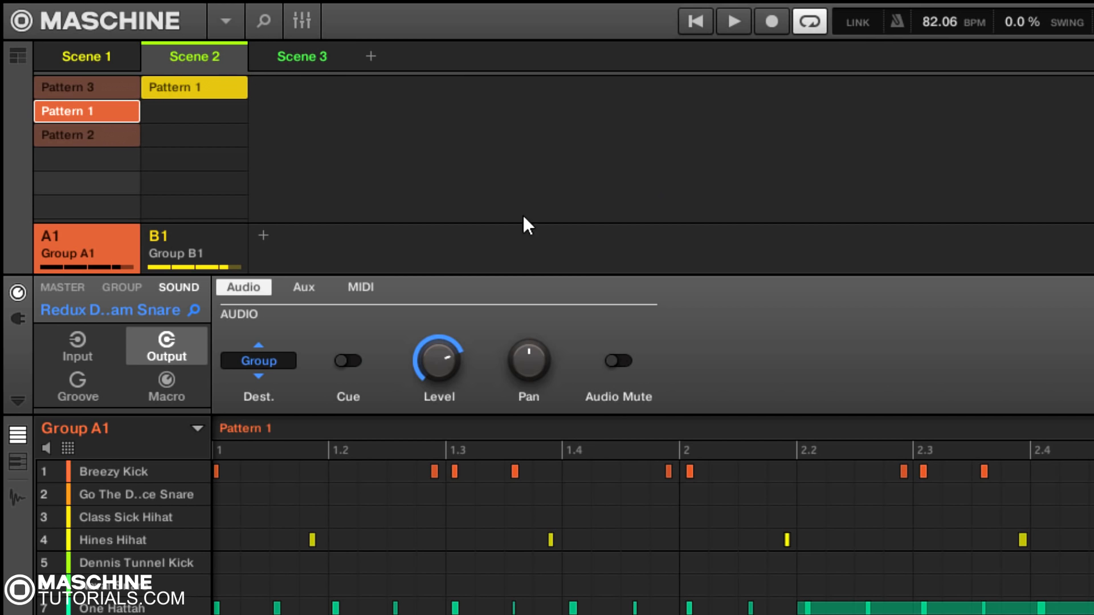
right_click(207, 56)
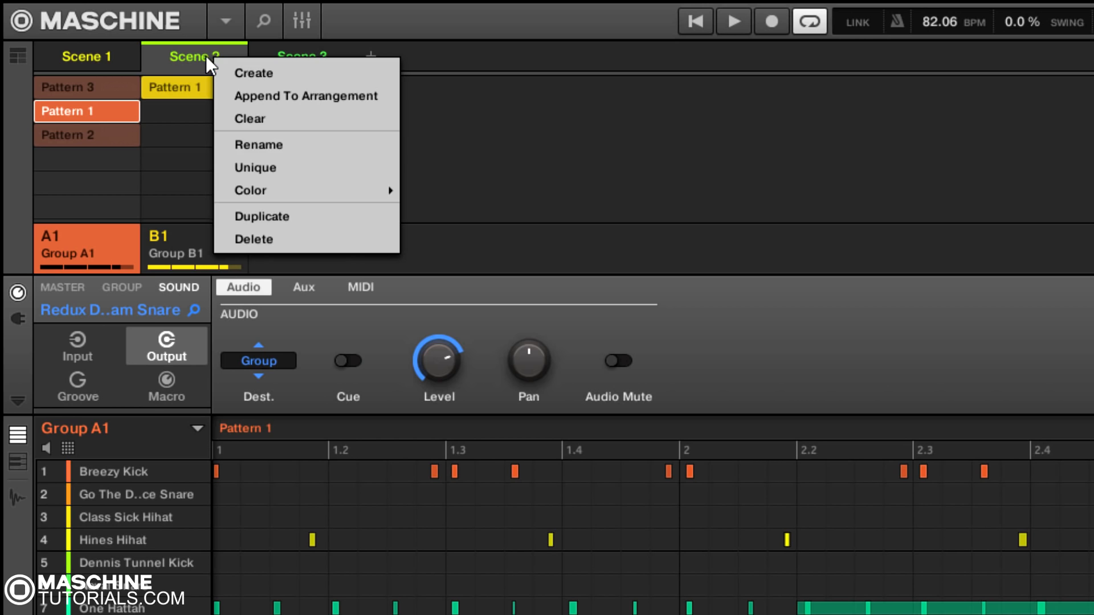
left_click(265, 92)
left_click(303, 64)
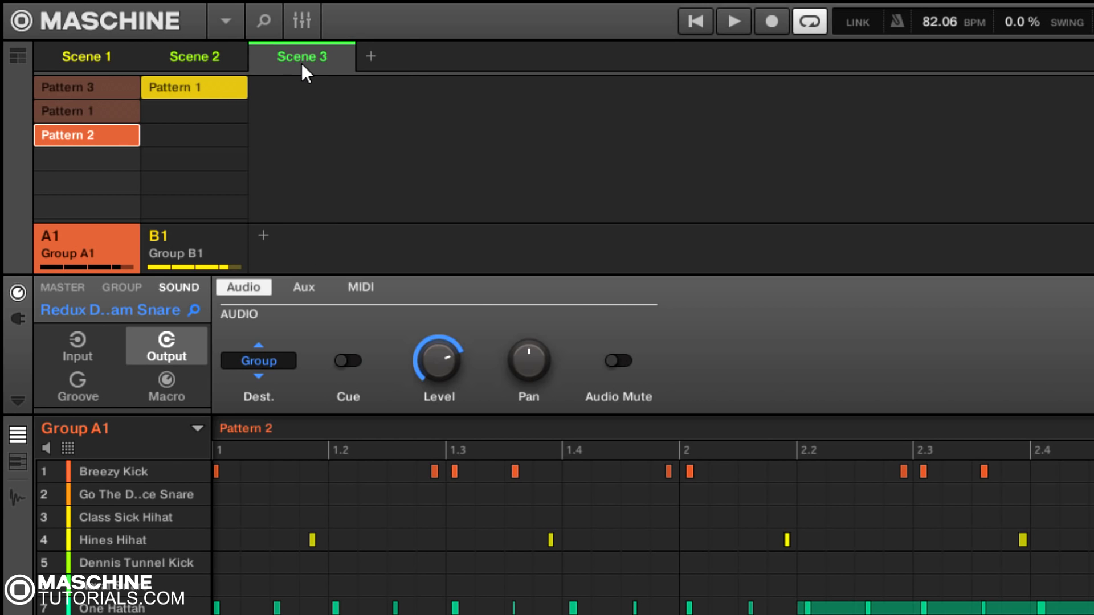
right_click(302, 64)
left_click(329, 104)
left_click(17, 56)
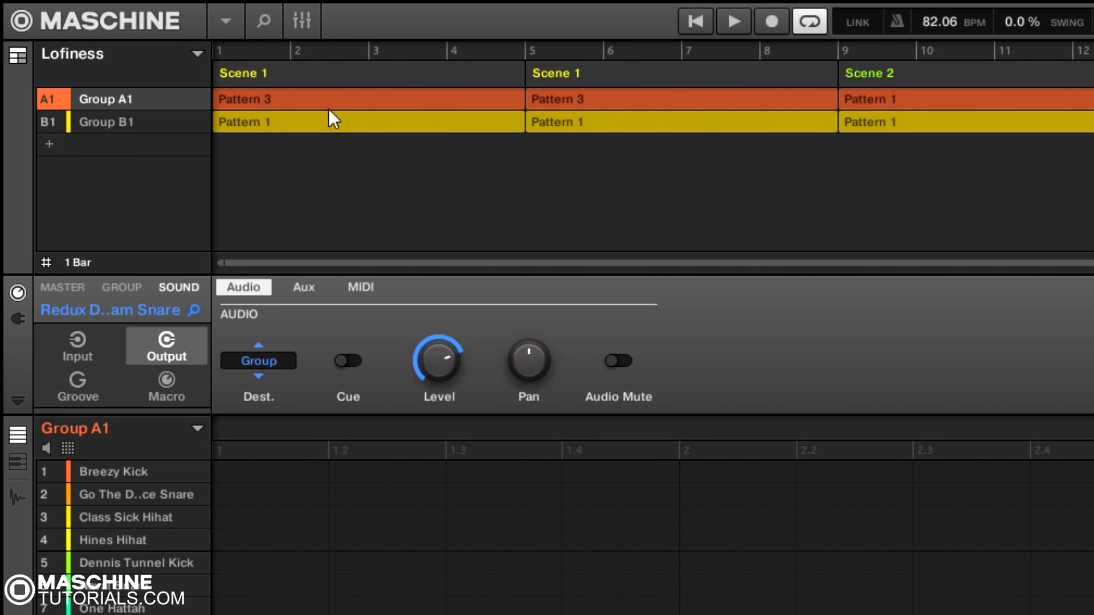
Step: Return to the Ideas view and rename Scene 1 as Intro
left_click(17, 56)
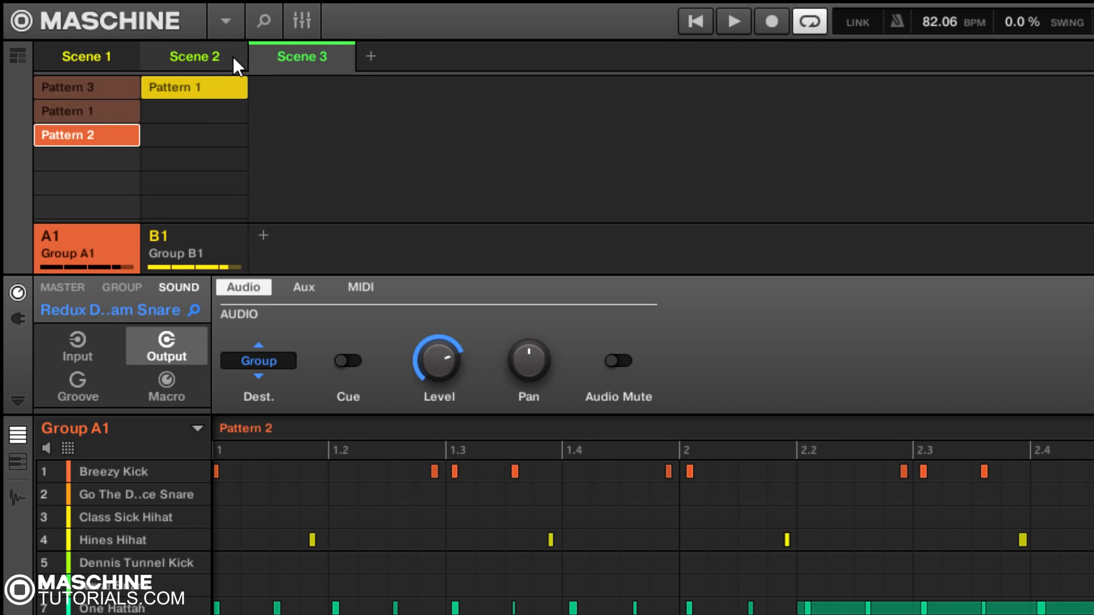
left_click(88, 60)
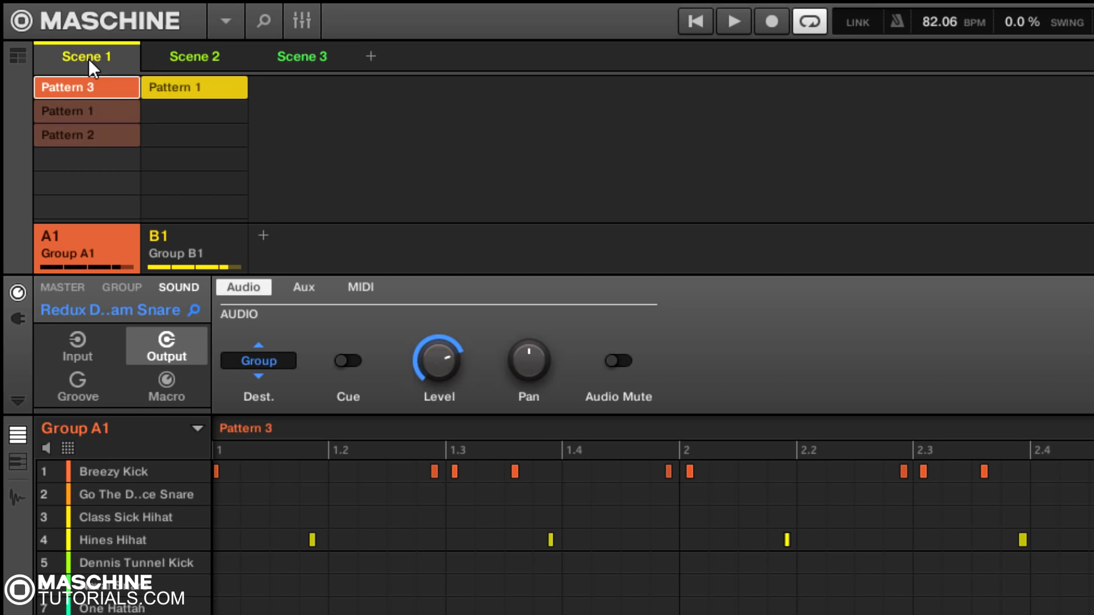
right_click(88, 59)
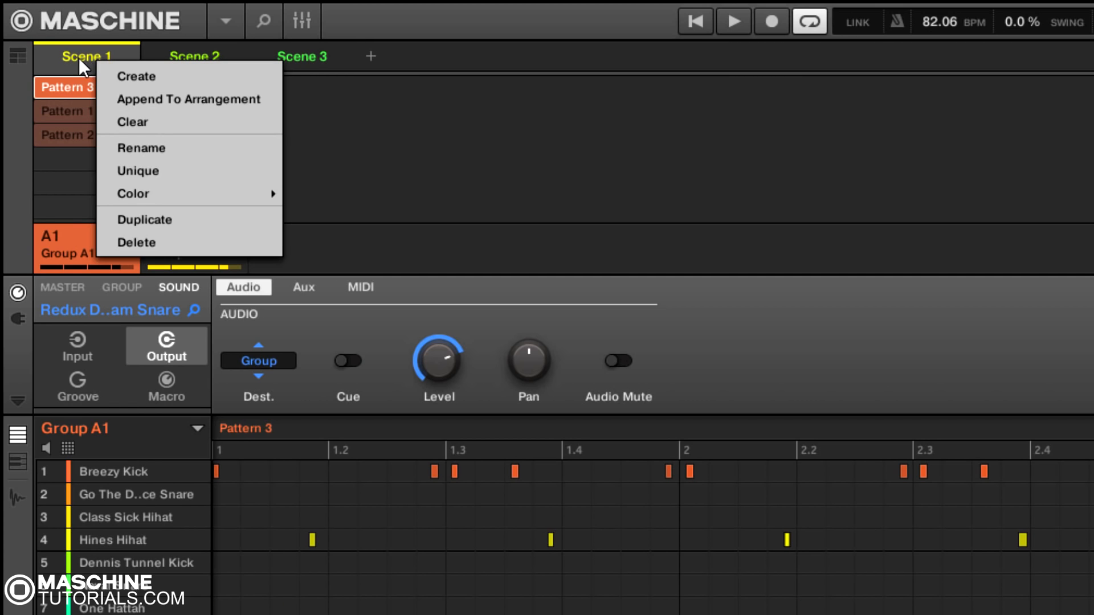
left_click(80, 59)
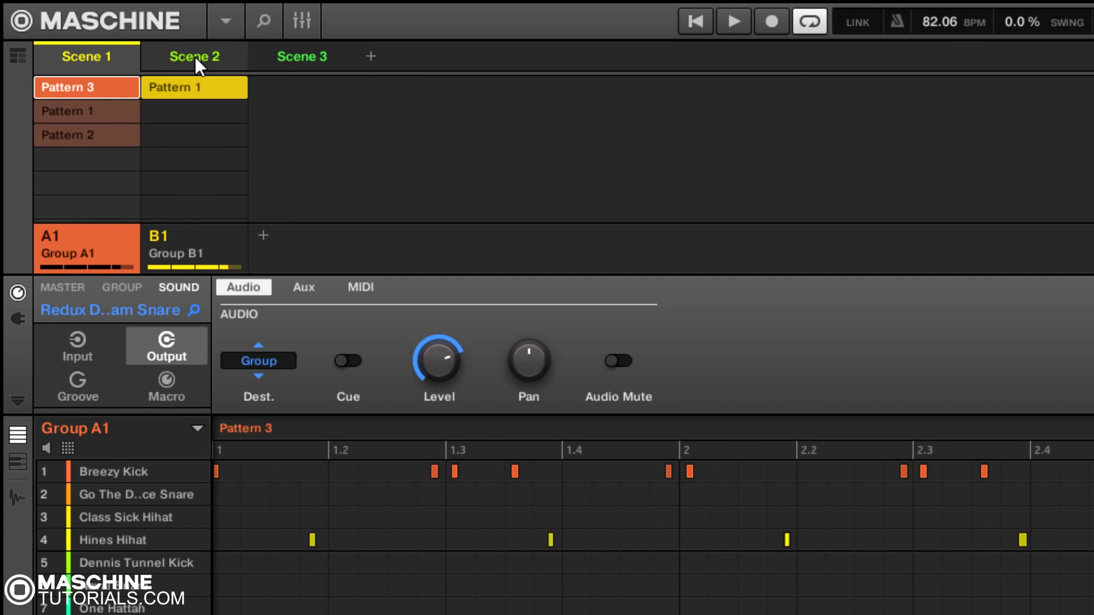
double_click(96, 59)
type("Intro")
key("Return")
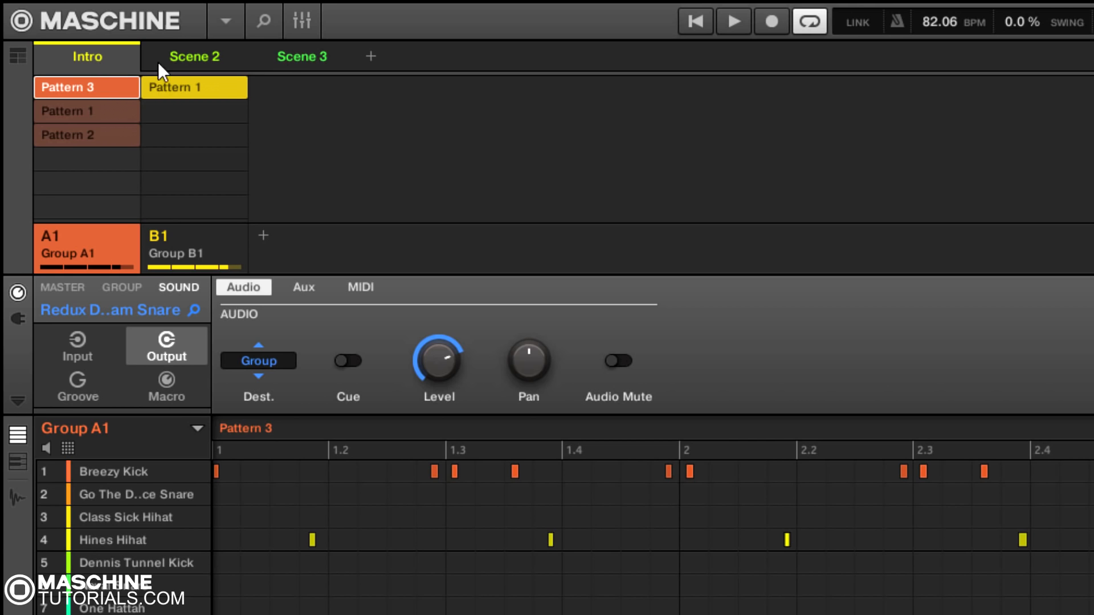
Step: Rename Scene 2 as Chorus and Scene 3 as Verse
left_click(194, 56)
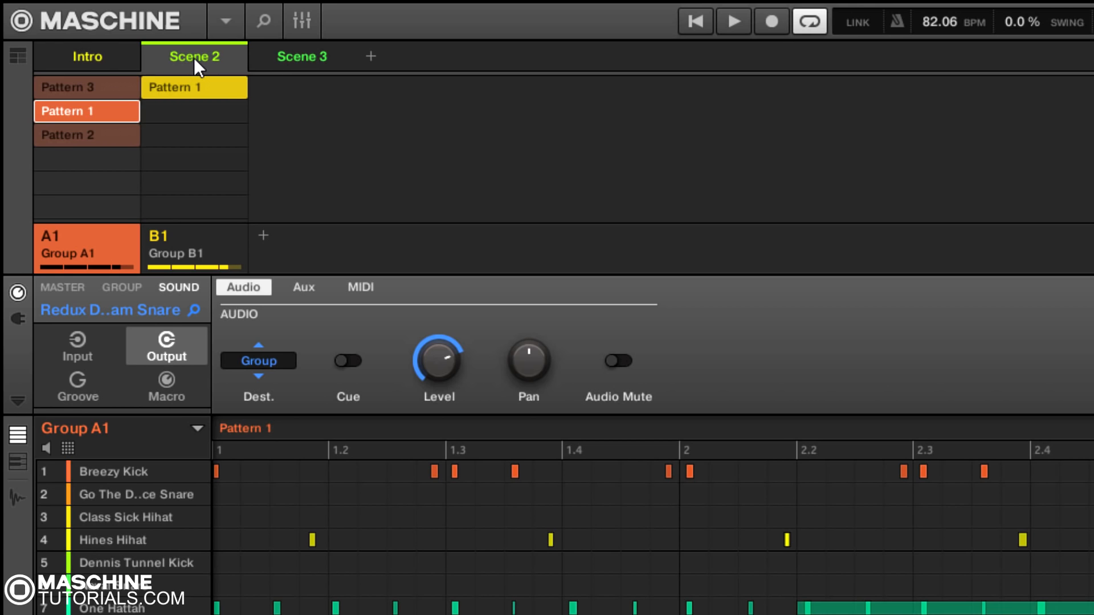
double_click(194, 57)
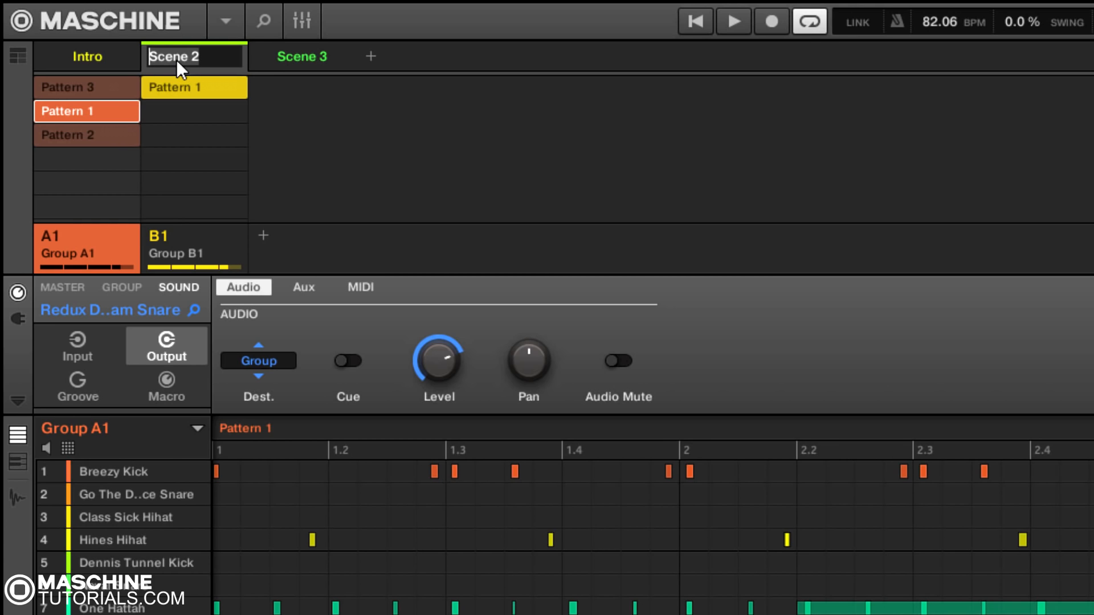
type("Chorus")
key("Return")
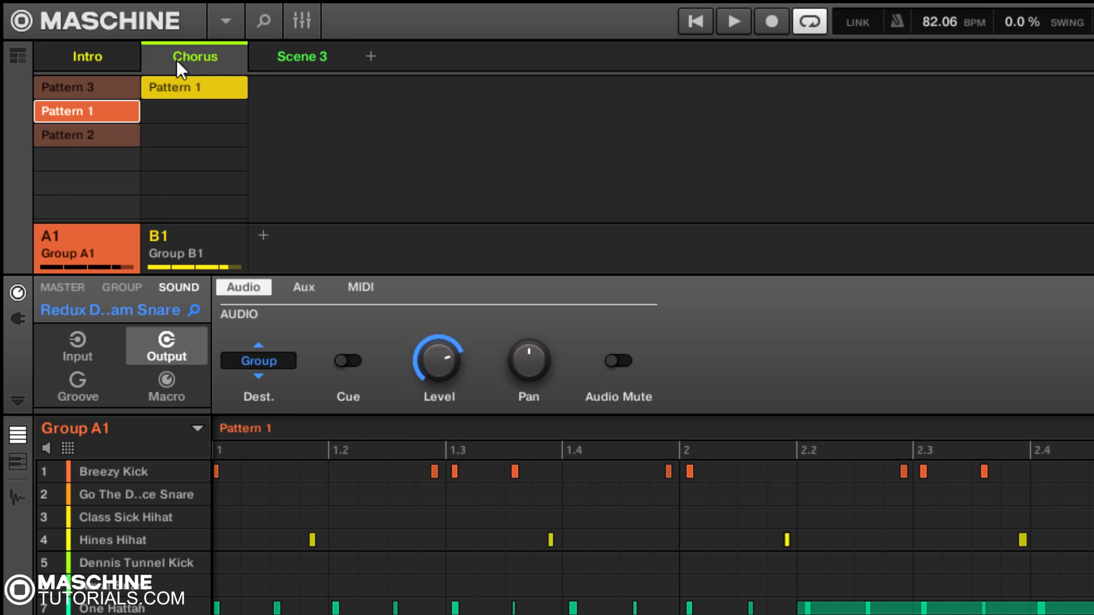
left_click(309, 56)
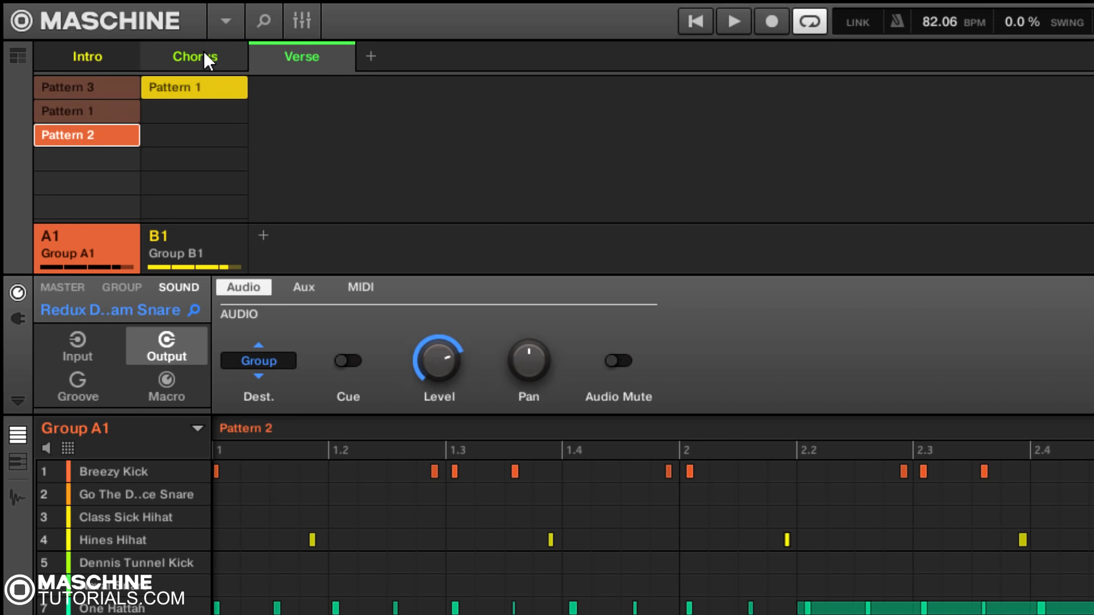
Step: Switch among the Chorus, Verse and Intro scenes to compare their pattern combinations, finishing on Intro
left_click(204, 51)
left_click(88, 54)
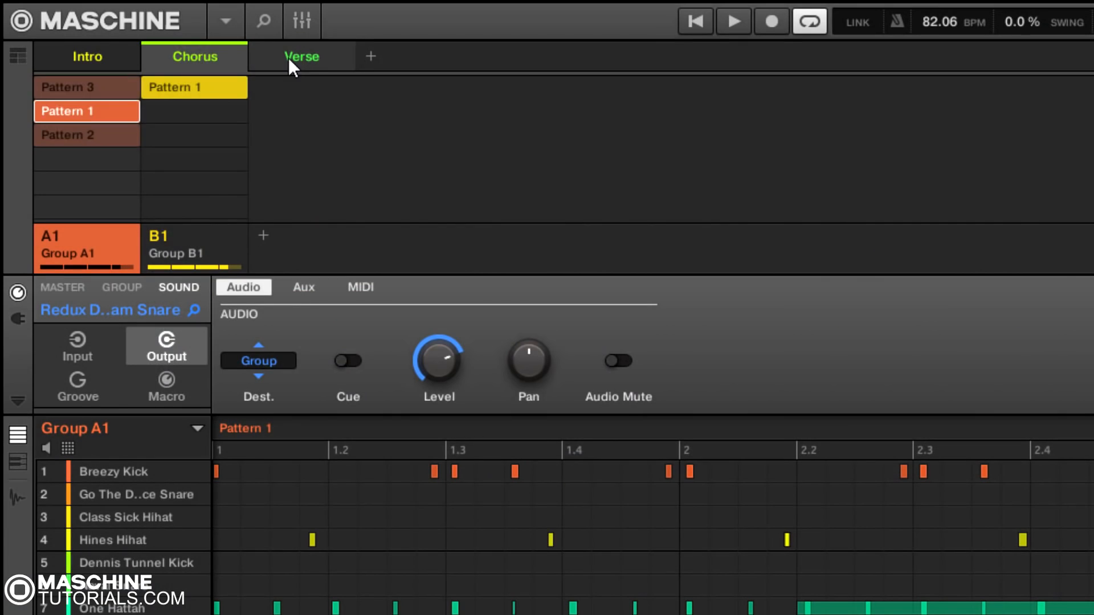
left_click(289, 57)
left_click(191, 57)
left_click(83, 54)
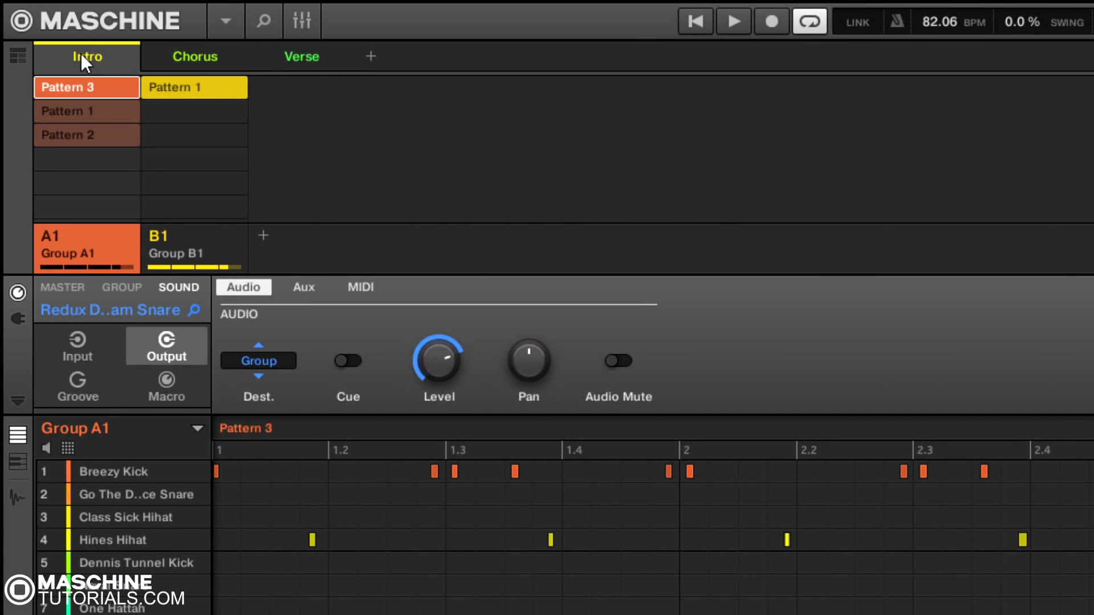
Step: Select Group B1's Pattern 1 in the Intro scene, and check the renamed scenes in the Arranger view before returning to the Ideas view
left_click(192, 88)
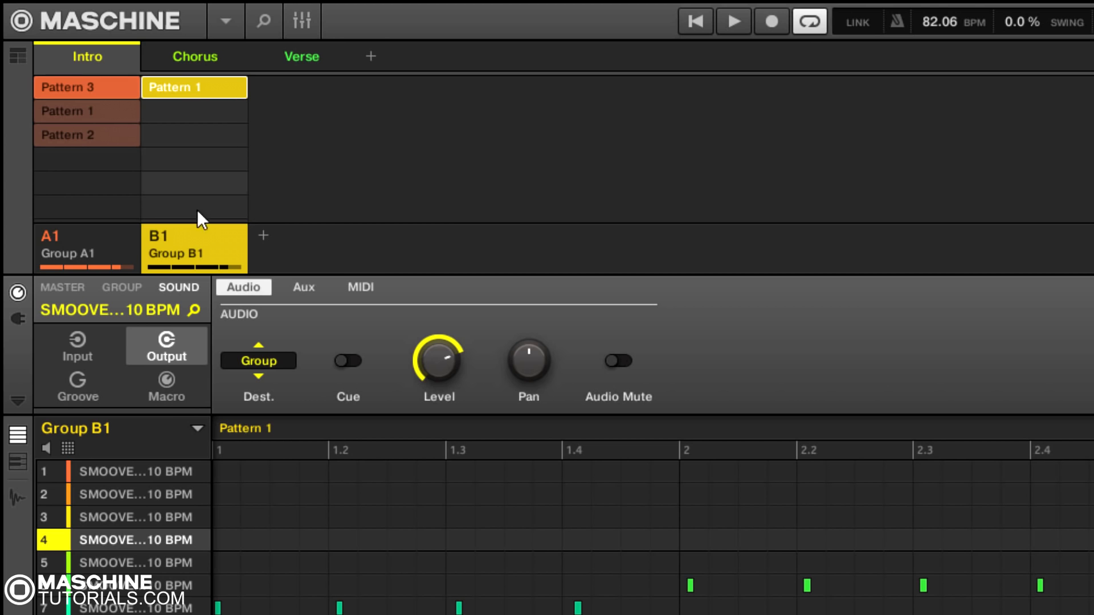
left_click(18, 59)
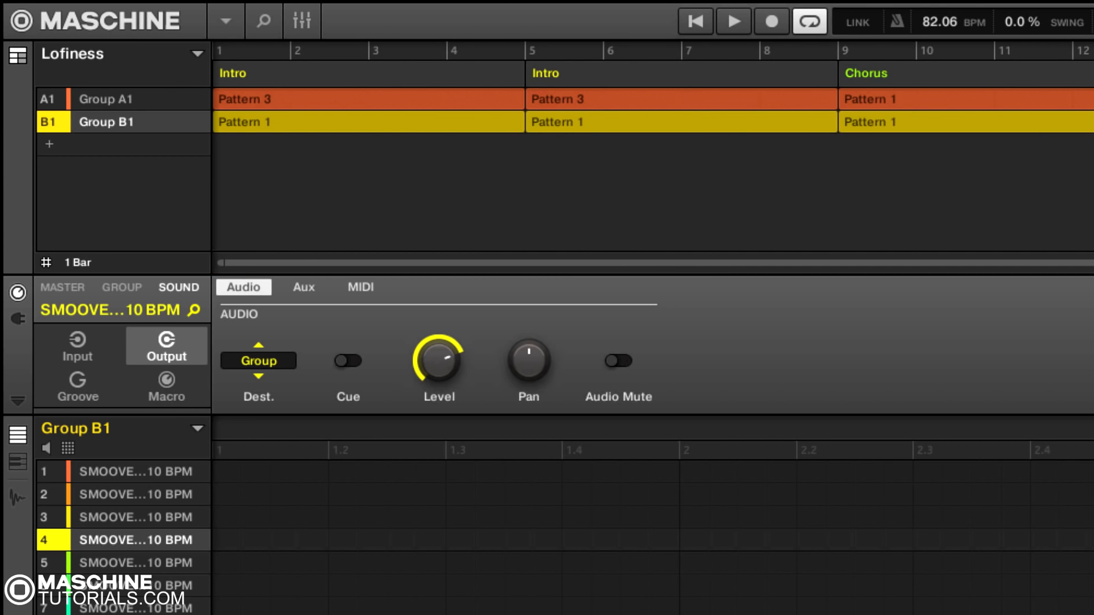
left_click(23, 58)
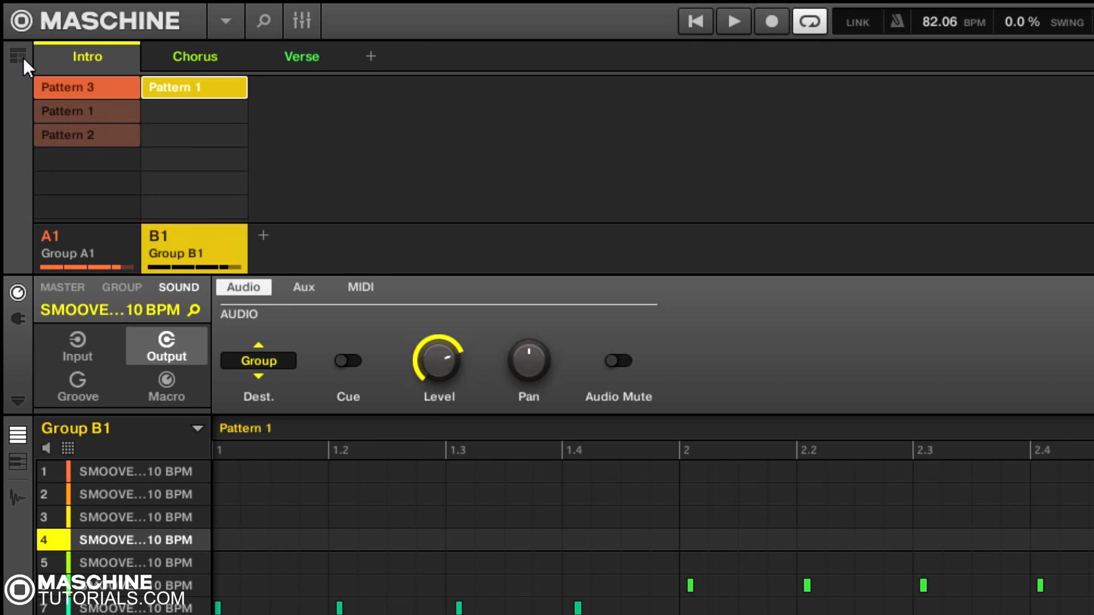